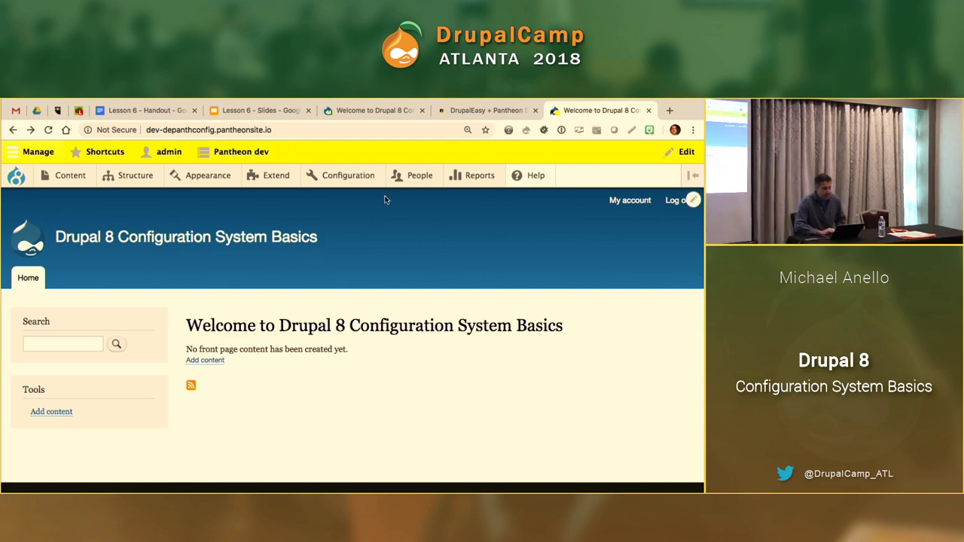
Step: Open the Configuration synchronization page on the local Drupal site, Mike's Local
click(360, 136)
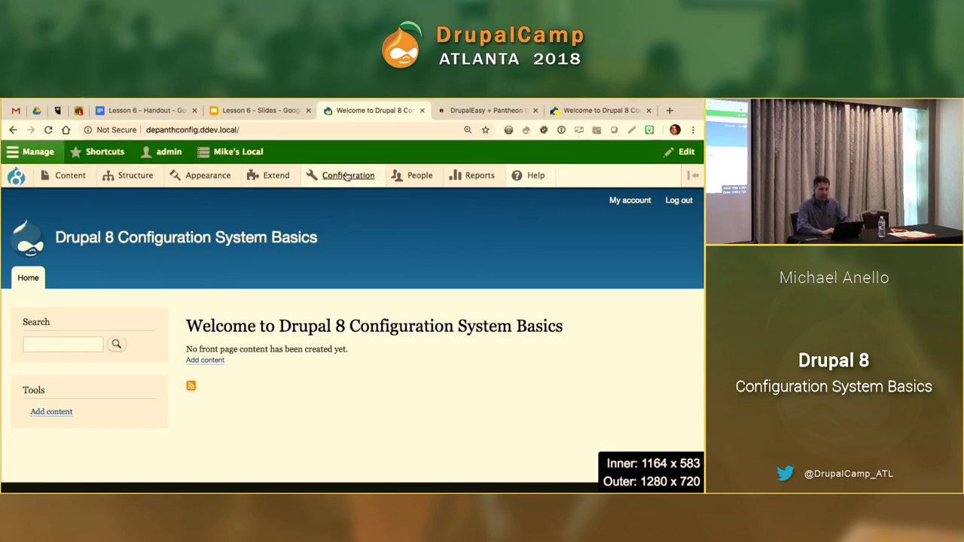
mouse_move(345, 175)
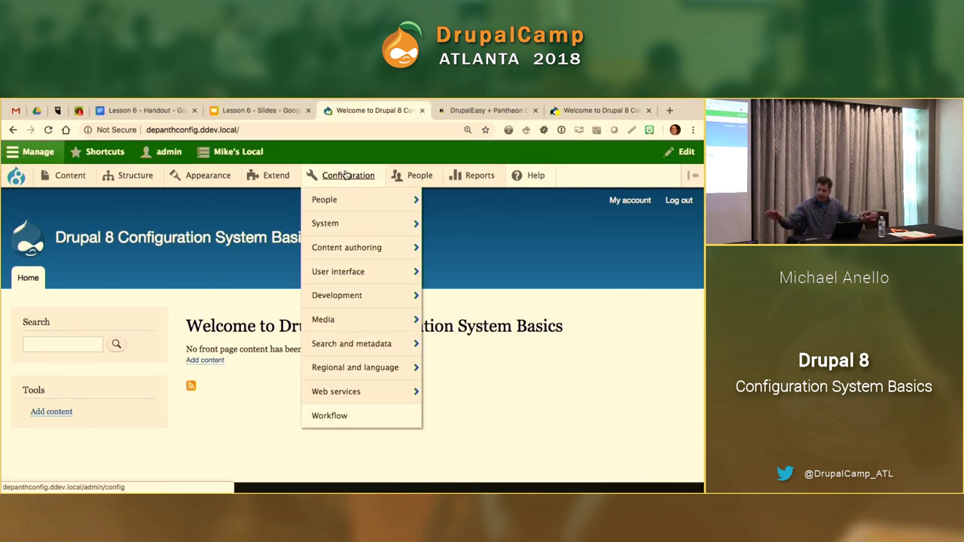
mouse_move(340, 300)
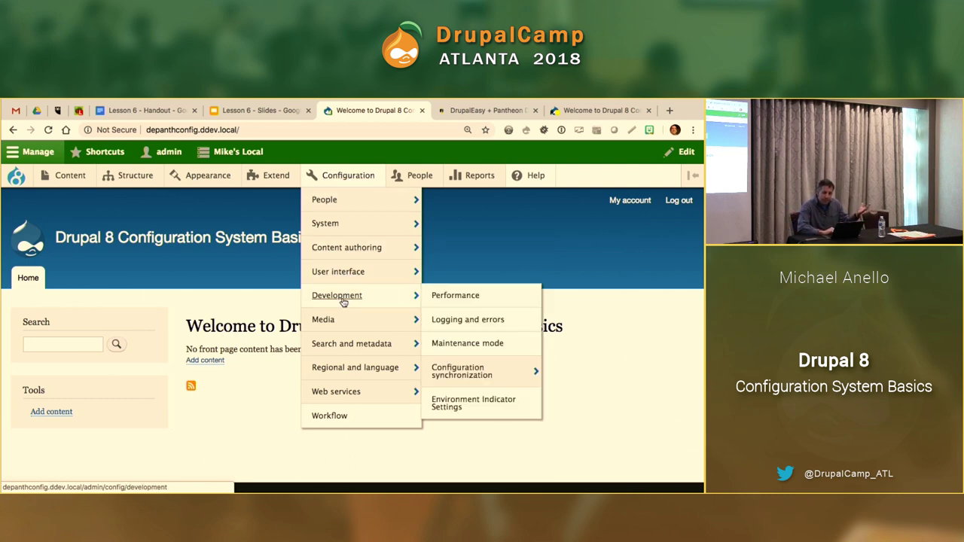
mouse_move(458, 376)
click(456, 374)
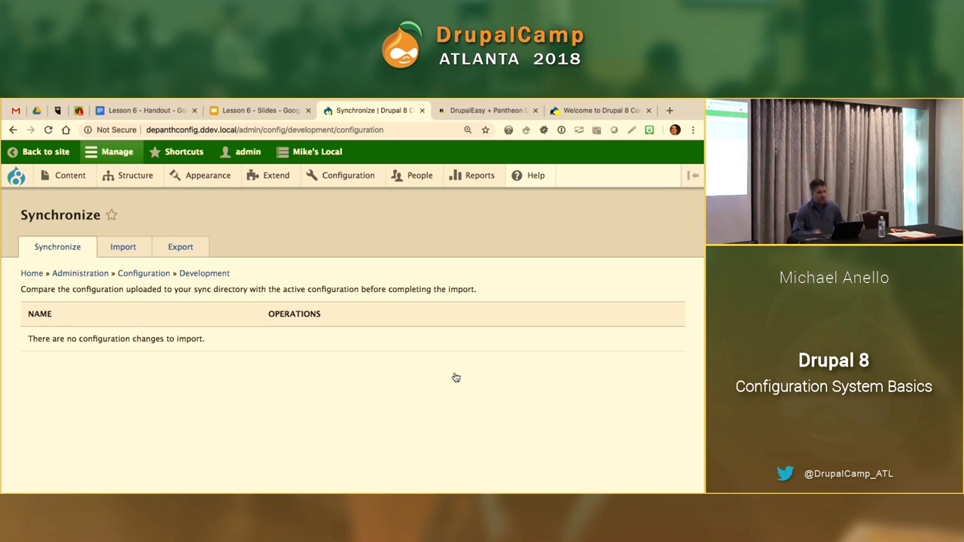
Step: Switch to the terminal, clear it, and export the site's configuration with ddev . drush config-export
key(super+Tab)
text(clear)
key(Return)
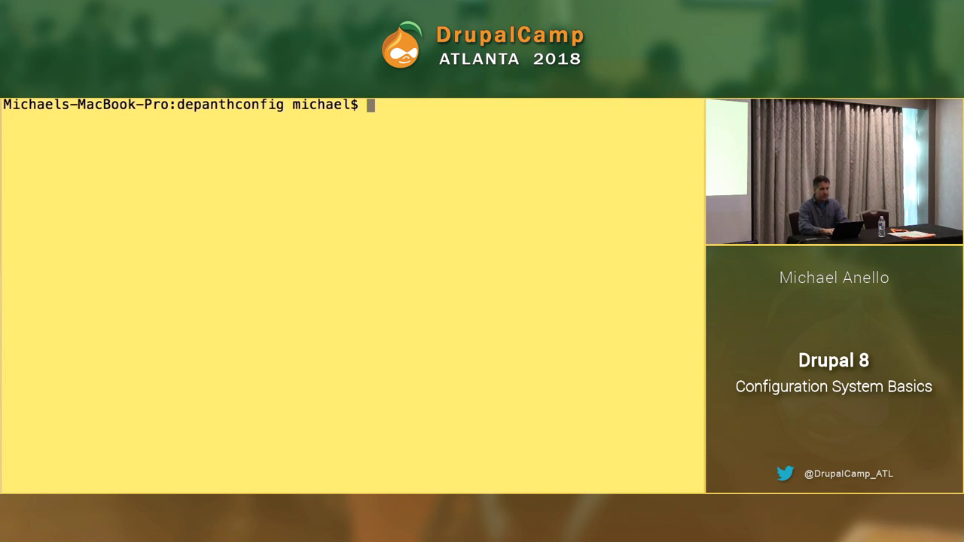
text(ddev . )
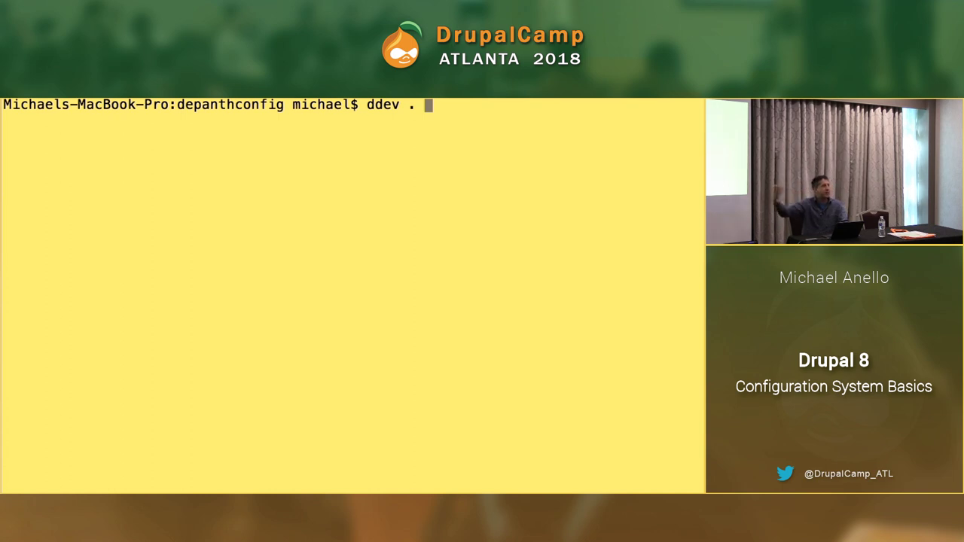
text(drush config)
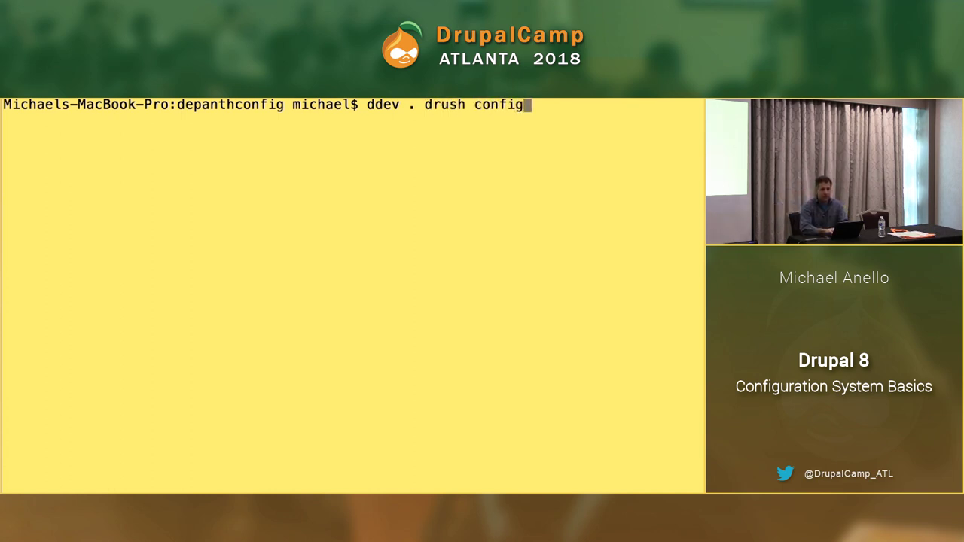
key(BackSpace)
text(t)
key(BackSpace)
text(g-export)
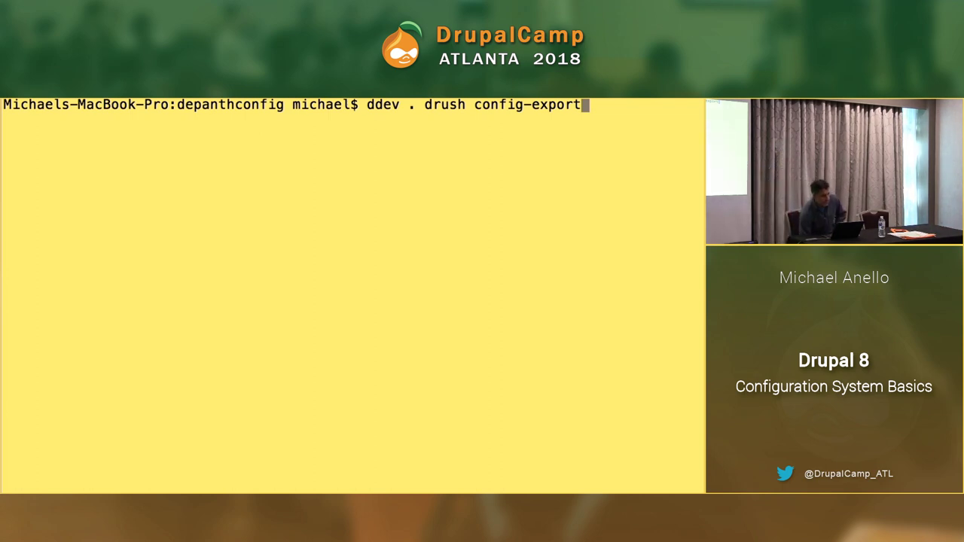
key(Return)
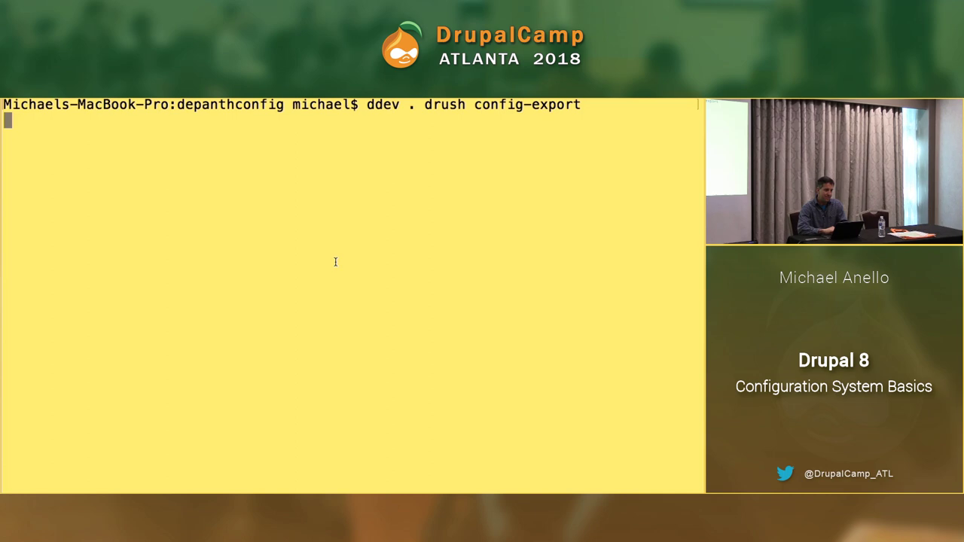
Step: Switch to the depanthconfig project in BBEdit and expand its config folder to view the exported YAML files
key(ctrl+Left)
key(ctrl+Left)
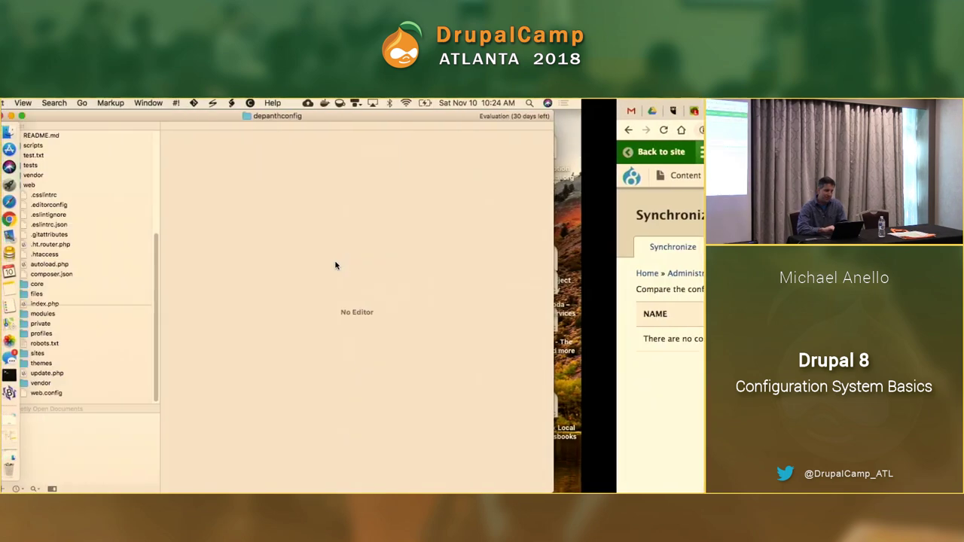
scroll(133, 190, up, 5)
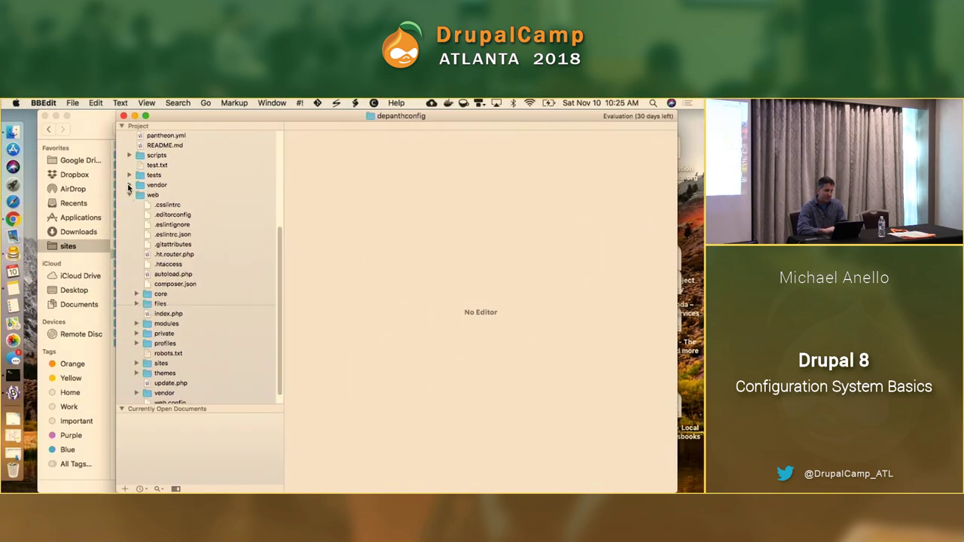
click(130, 215)
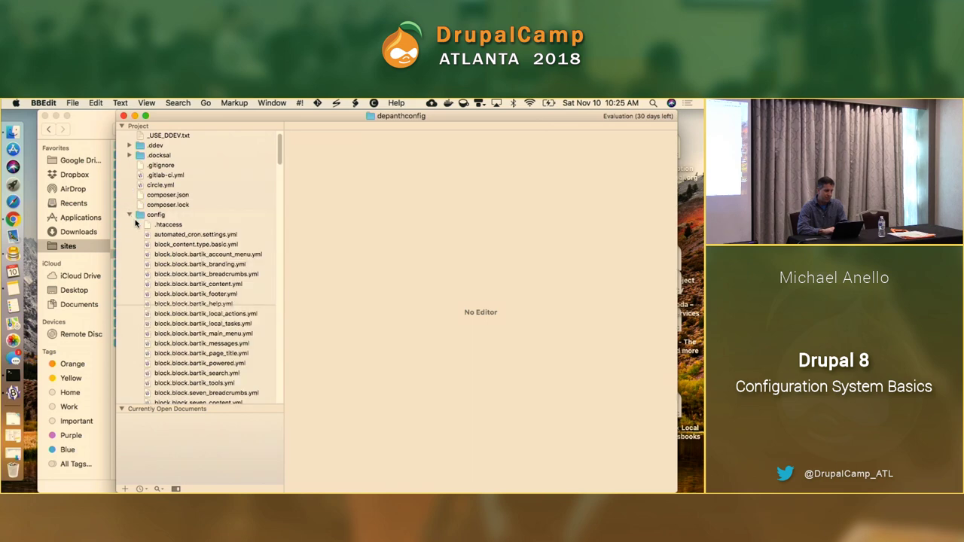
Step: Return to the terminal and try to open the project's database with ddev sequelpro
key(ctrl+Right)
key(ctrl+Right)
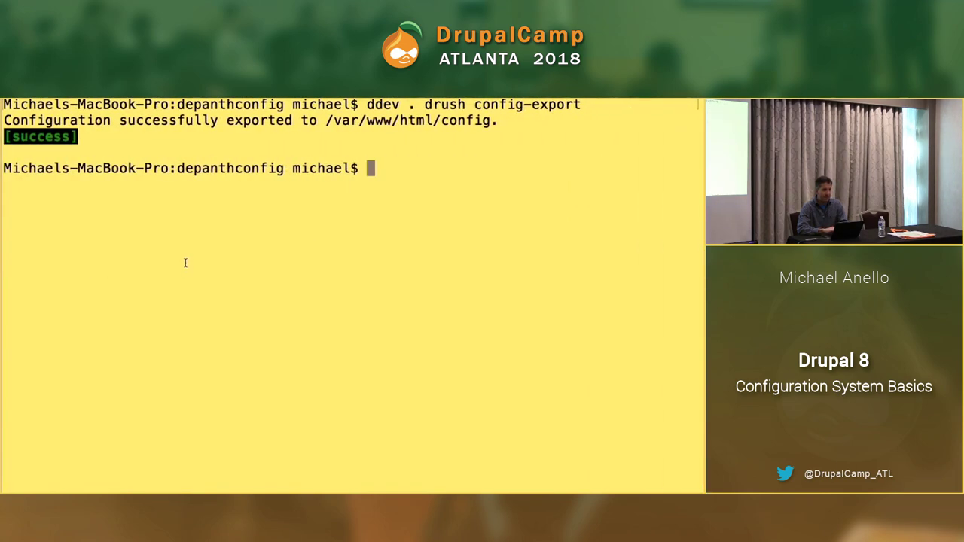
text(ddev s)
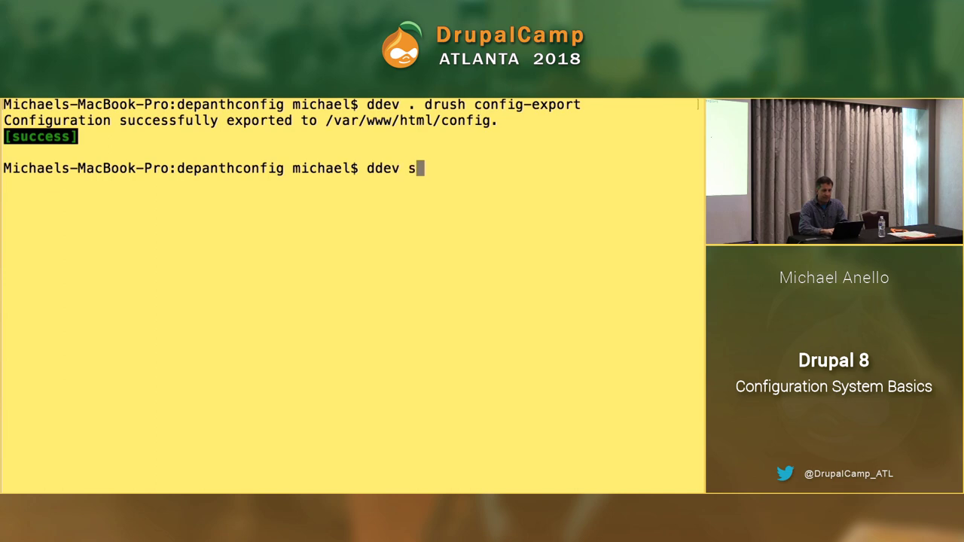
text(equelpro)
key(Return)
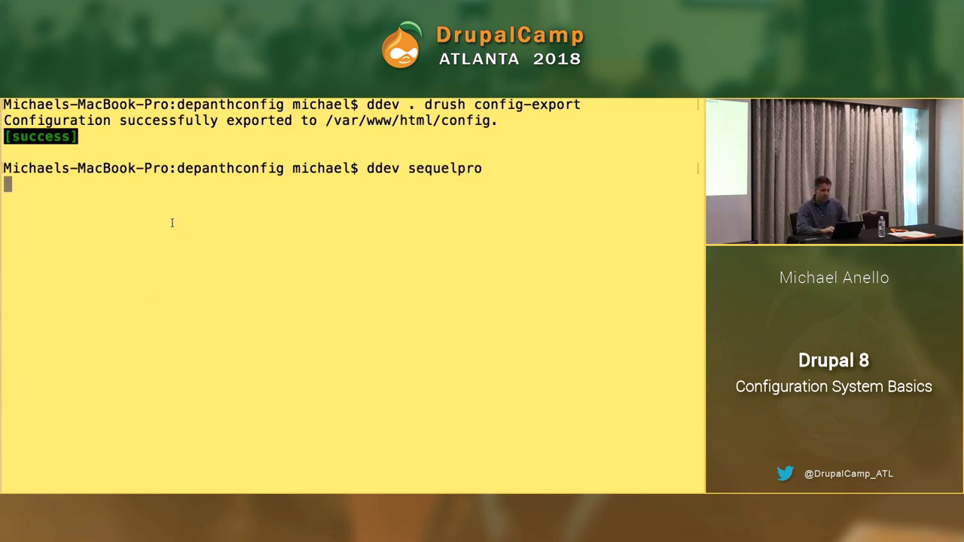
Step: Look for the Sequel Pro database connection among the open applications, and close its blank connection window
key(super+Tab)
click(256, 110)
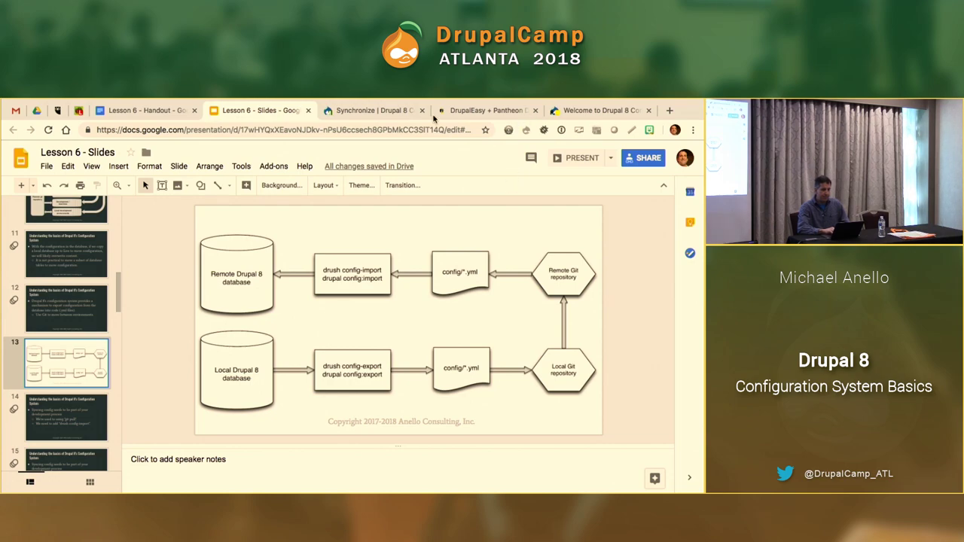
key(super+Tab)
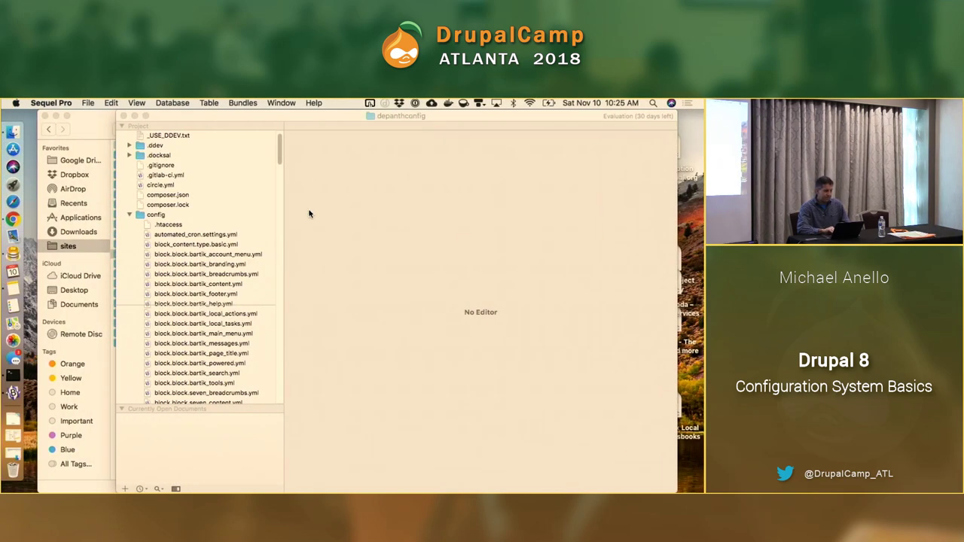
key(super+Tab)
key(super+Tab)
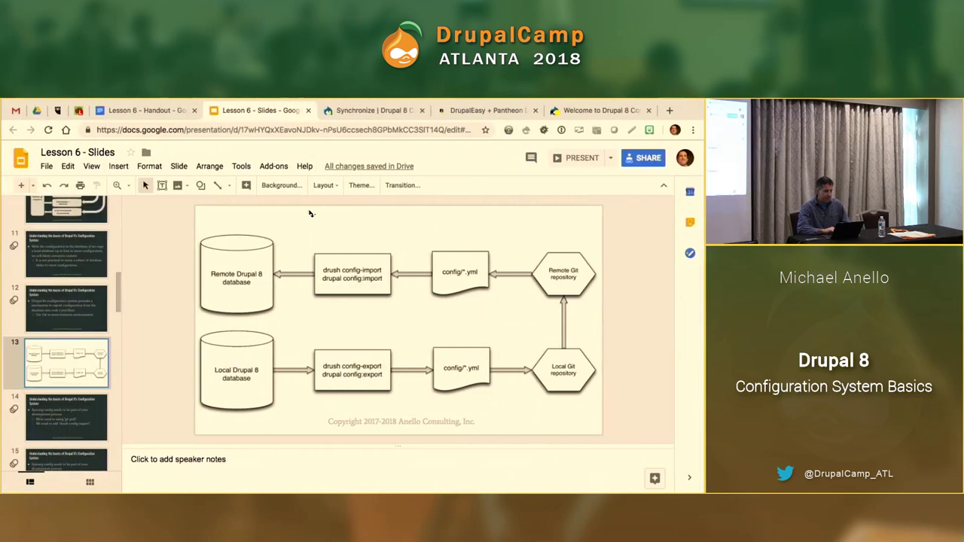
key(super+Tab)
key(super+Tab)
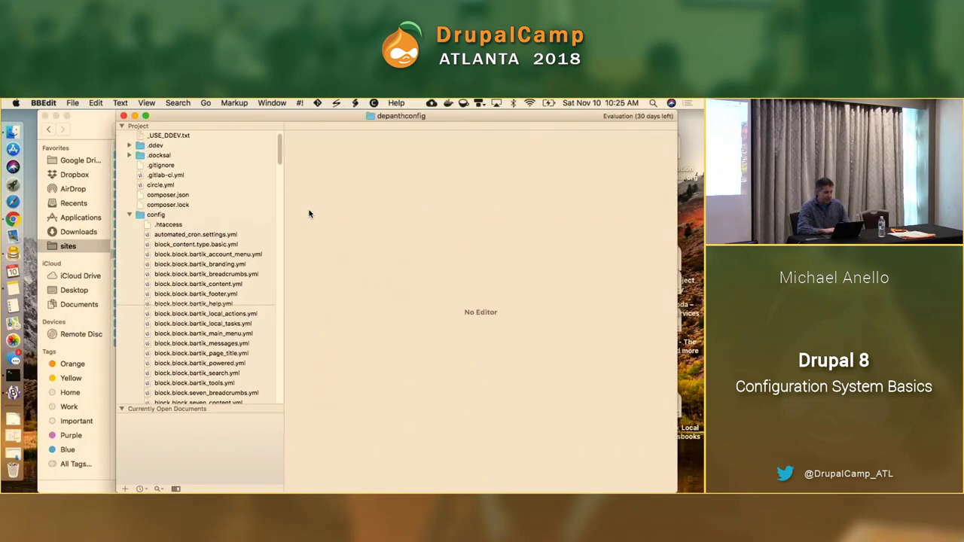
click(11, 256)
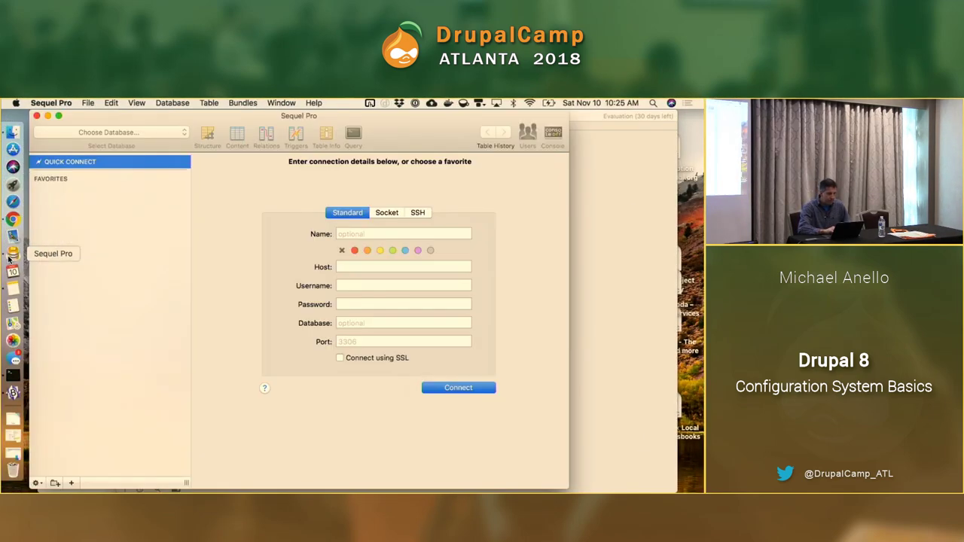
click(36, 116)
key(ctrl+Up)
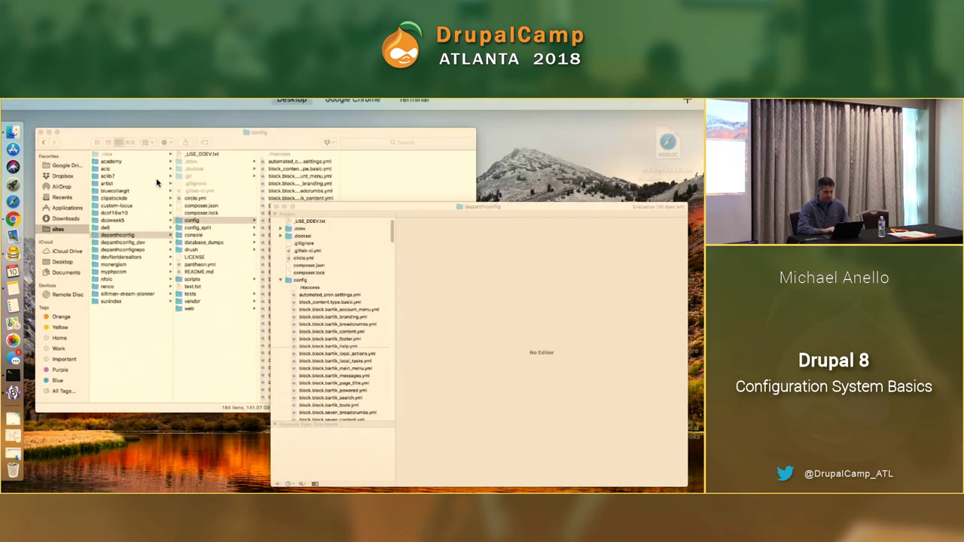
Step: Run the ddev sequelpro command again in the terminal
key(ctrl+Up)
key(ctrl+Right)
key(ctrl+Right)
key(Up)
key(Return)
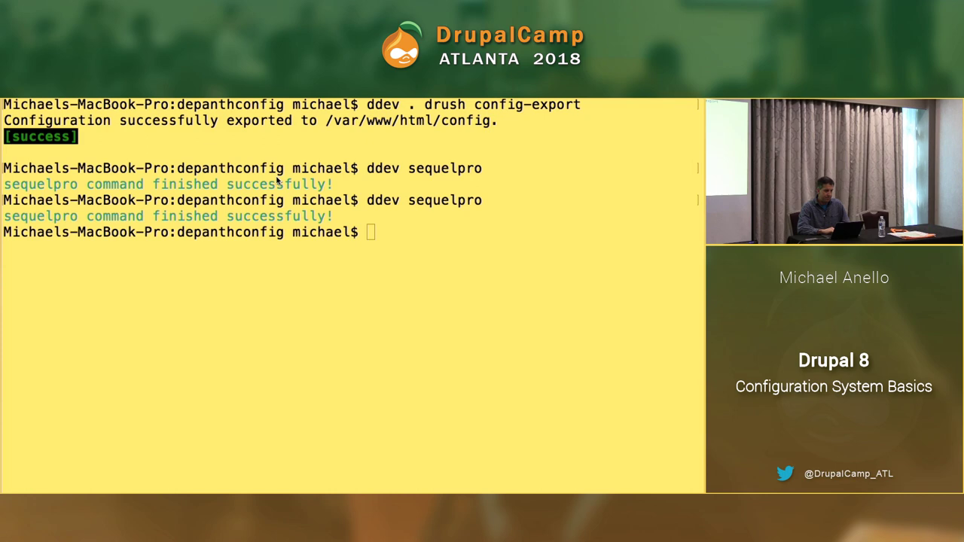
Step: Bring up Sequel Pro again and check the open windows and desktops for the project's database connection
key(ctrl+Left)
key(ctrl+Left)
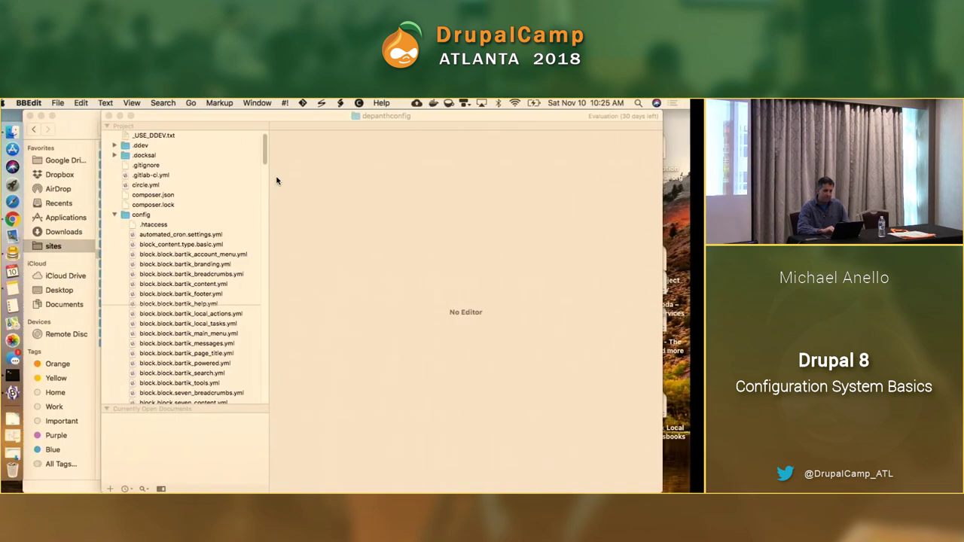
click(13, 254)
key(ctrl+Up)
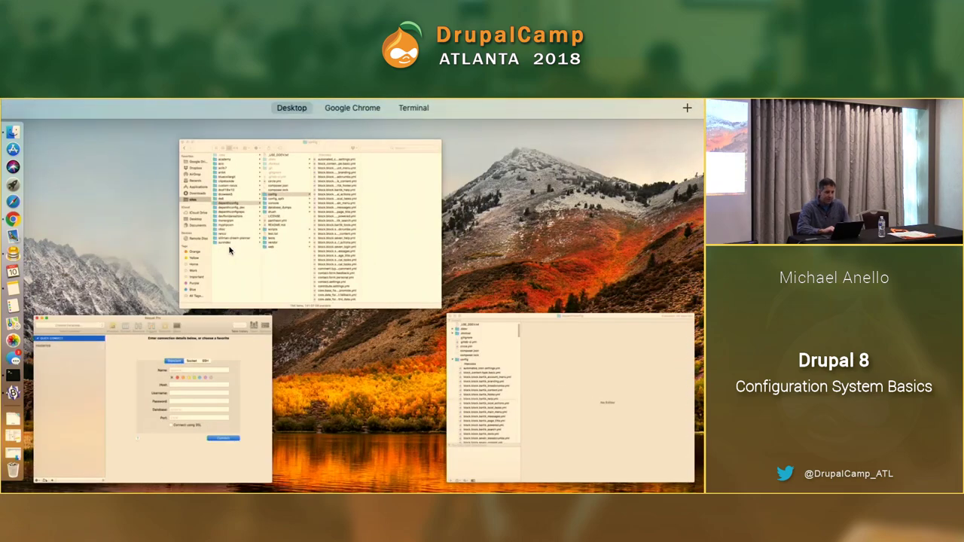
key(ctrl+Right)
key(ctrl+Right)
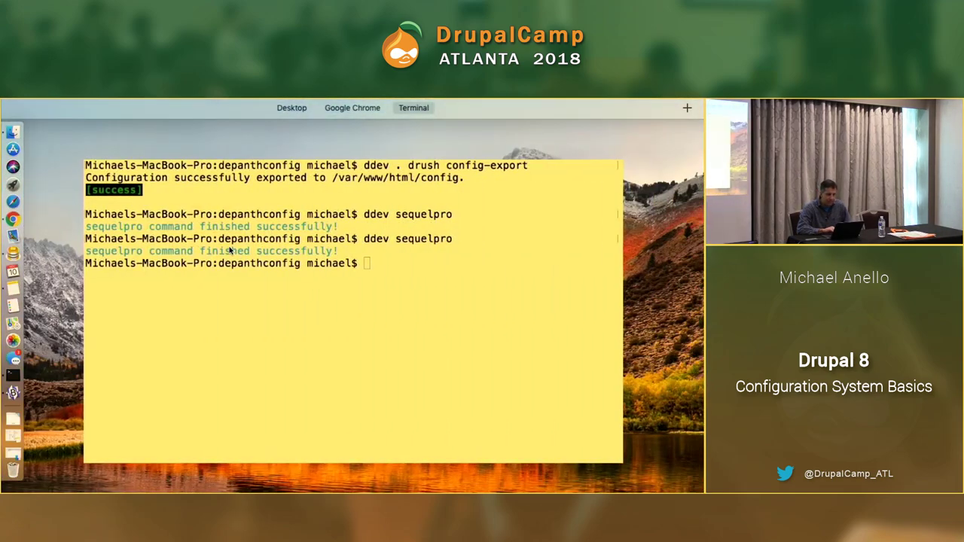
key(ctrl+Left)
key(ctrl+Left)
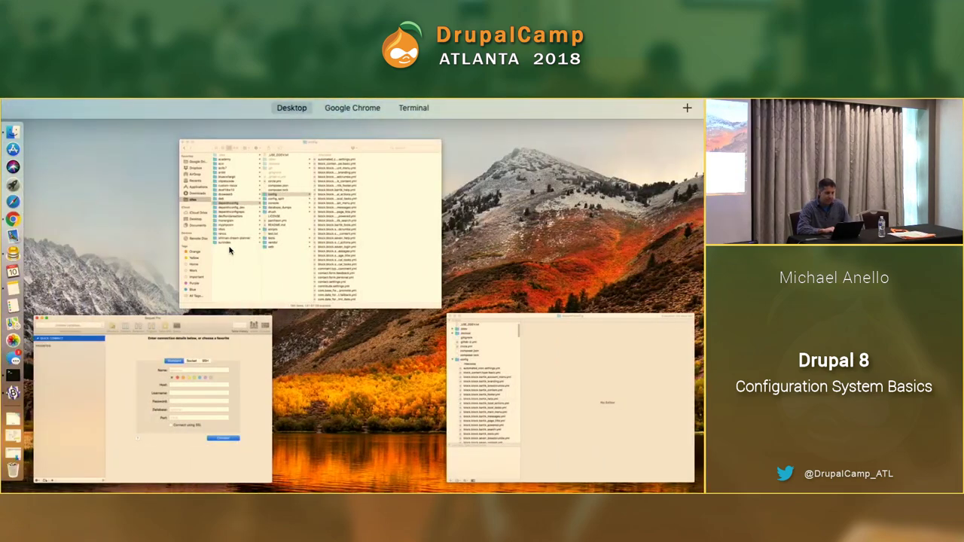
click(82, 394)
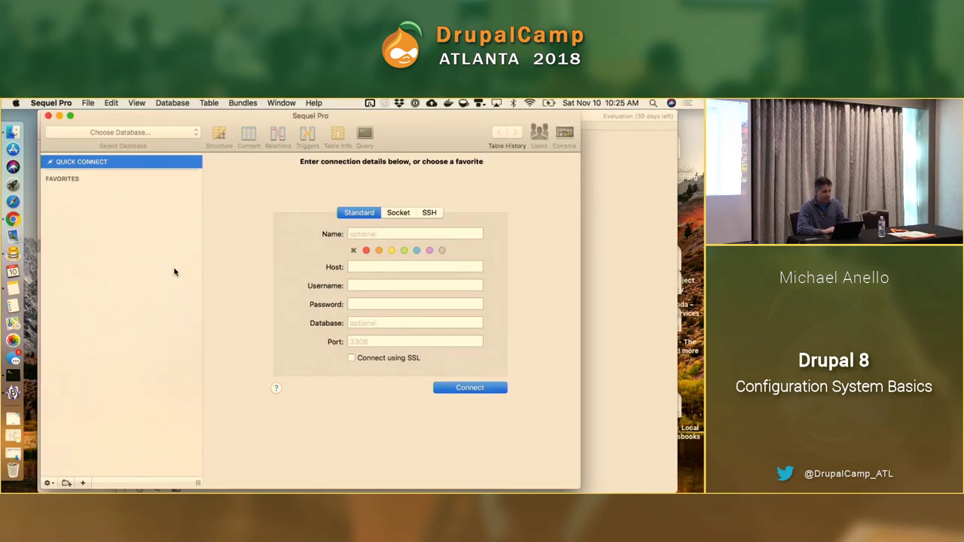
Step: Switch back to the terminal and list the project's connection details with ddev describe
key(super+Tab)
key(ctrl+Right)
key(ctrl+Right)
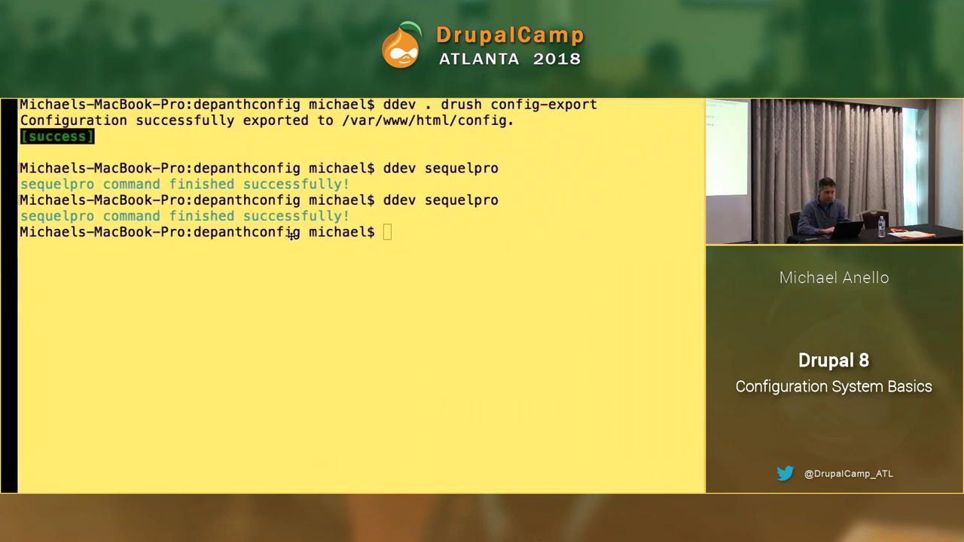
text(ddev descerib)
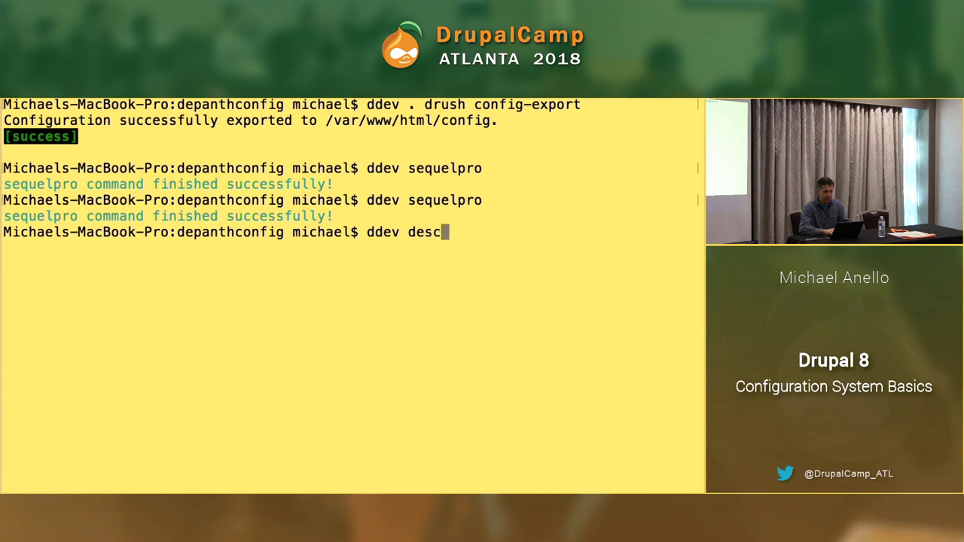
key(BackSpace)
key(BackSpace)
key(BackSpace)
key(BackSpace)
text(ribe)
key(Return)
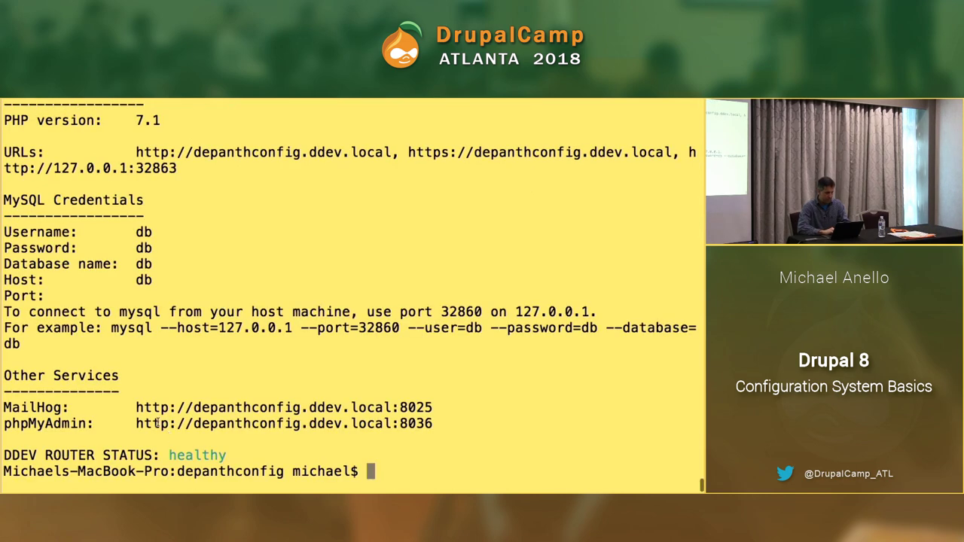
Step: Open the phpMyAdmin URL listed in the terminal output and open the db database
right_click(171, 424)
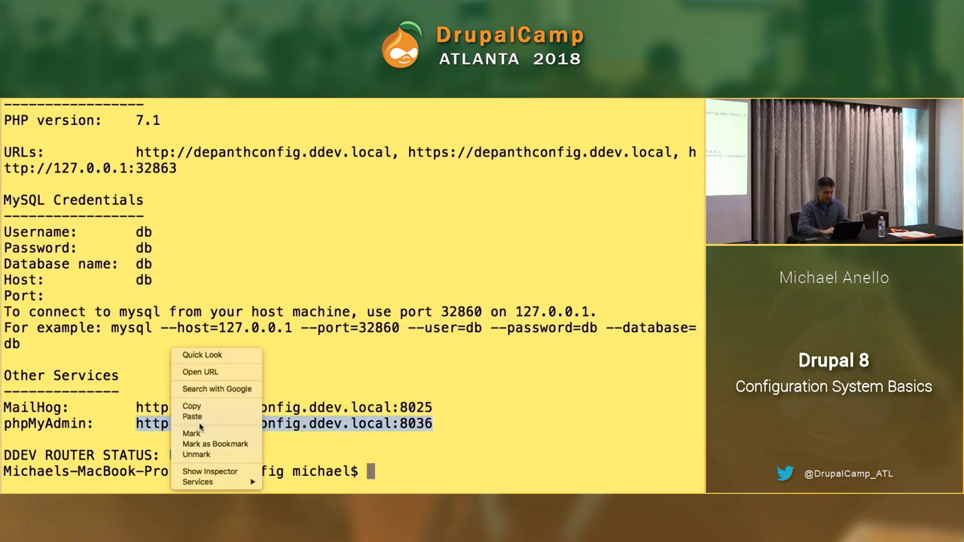
click(215, 370)
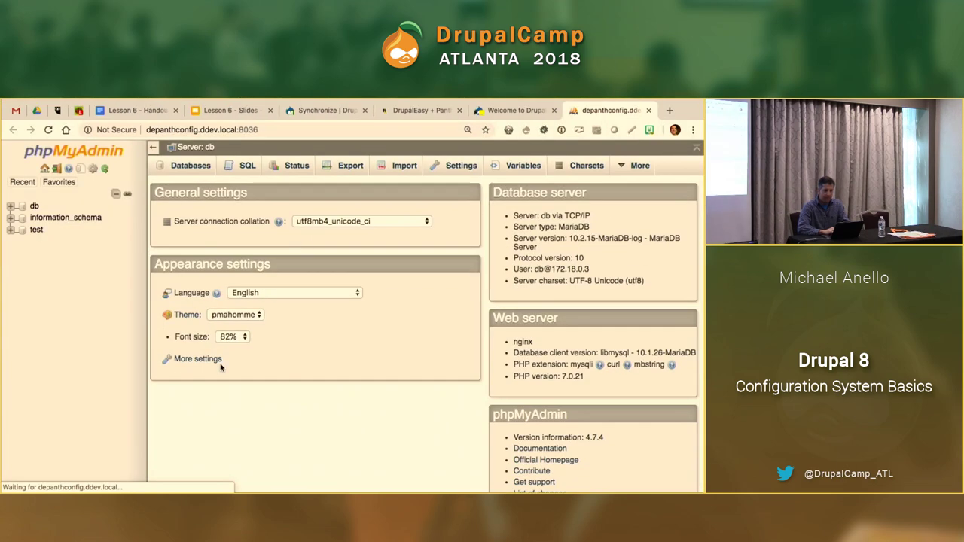
click(192, 169)
click(158, 277)
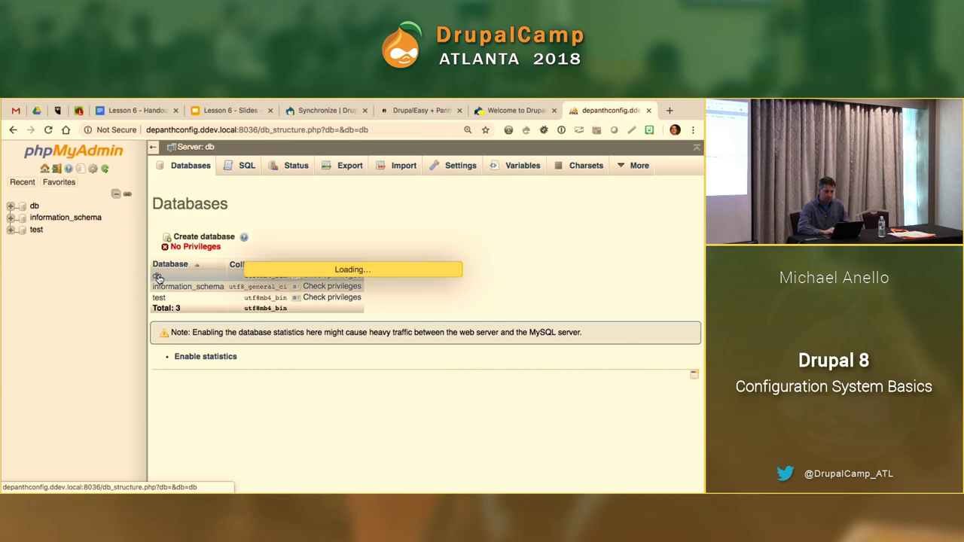
Step: Browse the rows of the config table in the db database
scroll(262, 384, down, 3)
scroll(262, 384, down, 5)
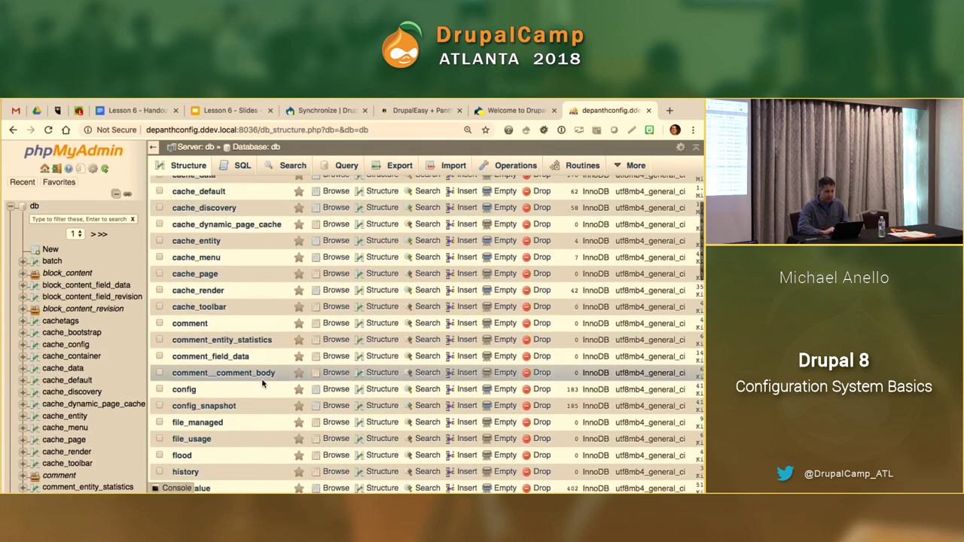
click(331, 393)
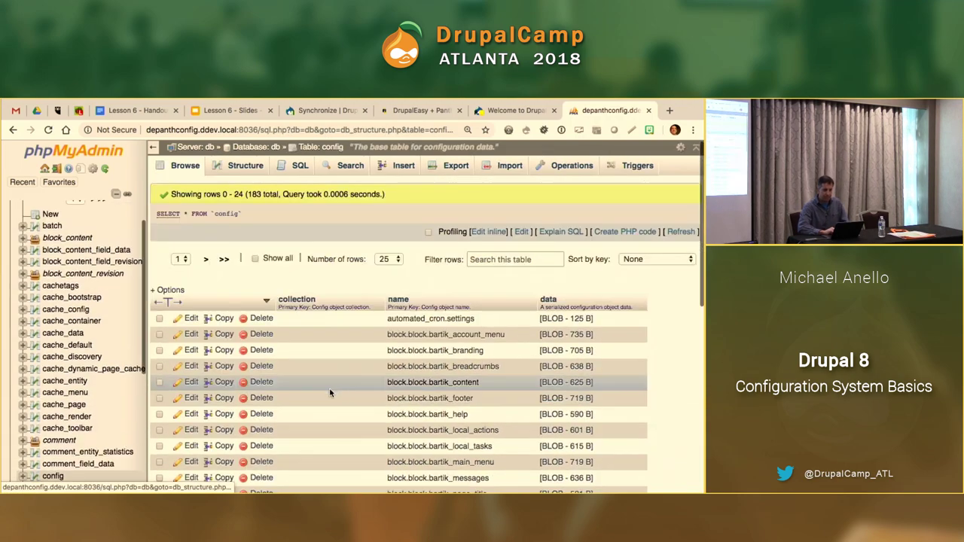
Step: Enlarge the config table page and bring its name and data columns into view to examine the configuration objects
scroll(457, 310, down, 3)
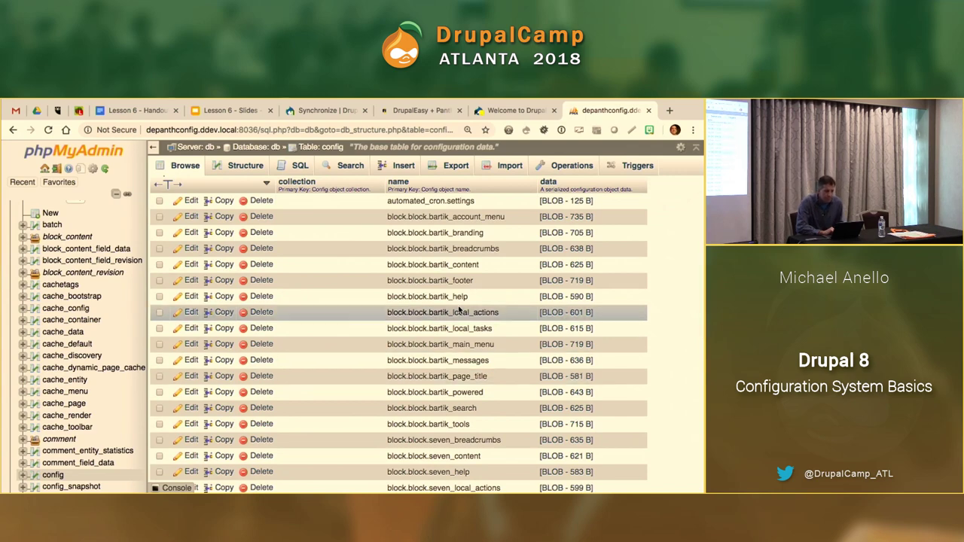
scroll(458, 311, up, 3)
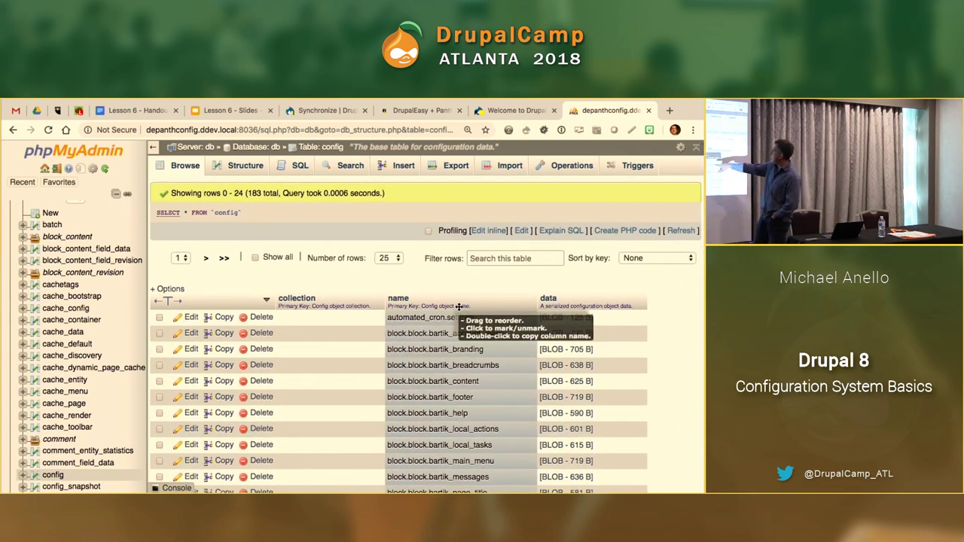
key(super+equal)
key(super+equal)
key(super+equal)
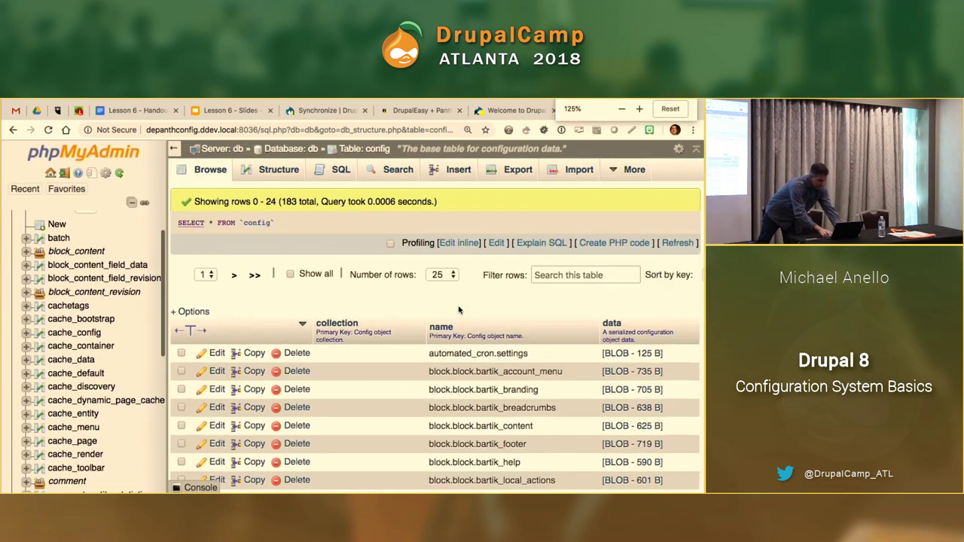
scroll(612, 373, right, 2)
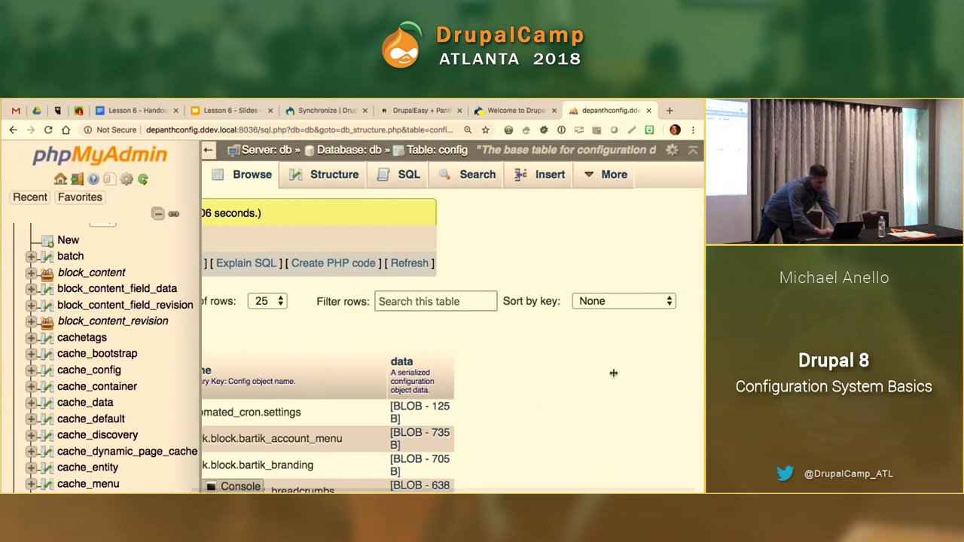
scroll(614, 376, down, 3)
scroll(614, 376, left, 2)
scroll(614, 377, down, 2)
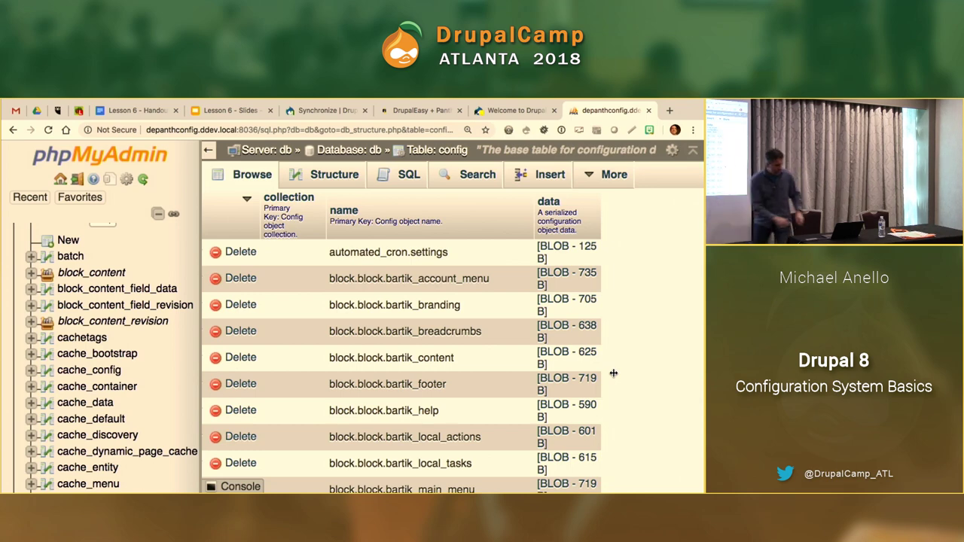
Step: Look through the first page of config rows down to block_content.type.basic and return to the automated_cron.settings row
scroll(467, 383, down, 15)
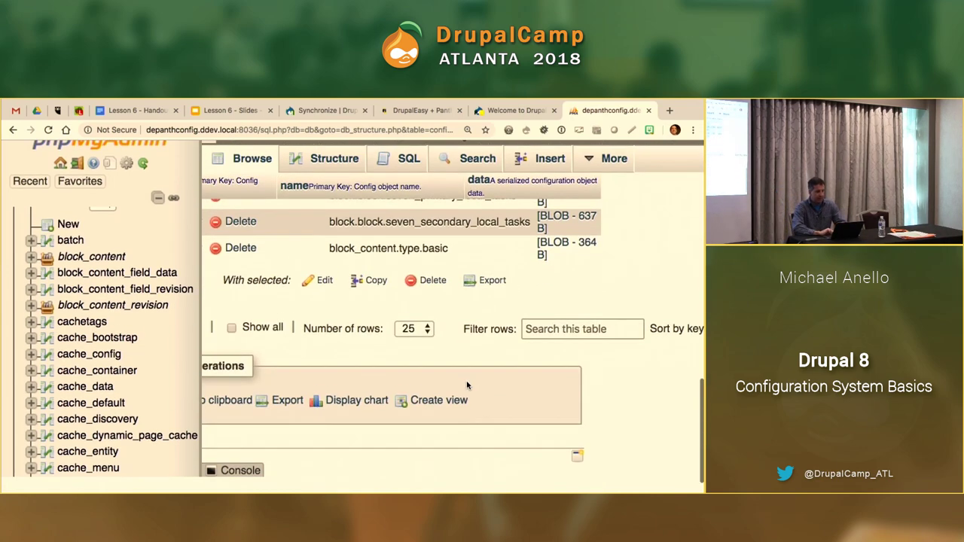
scroll(467, 385, up, 14)
scroll(467, 385, up, 5)
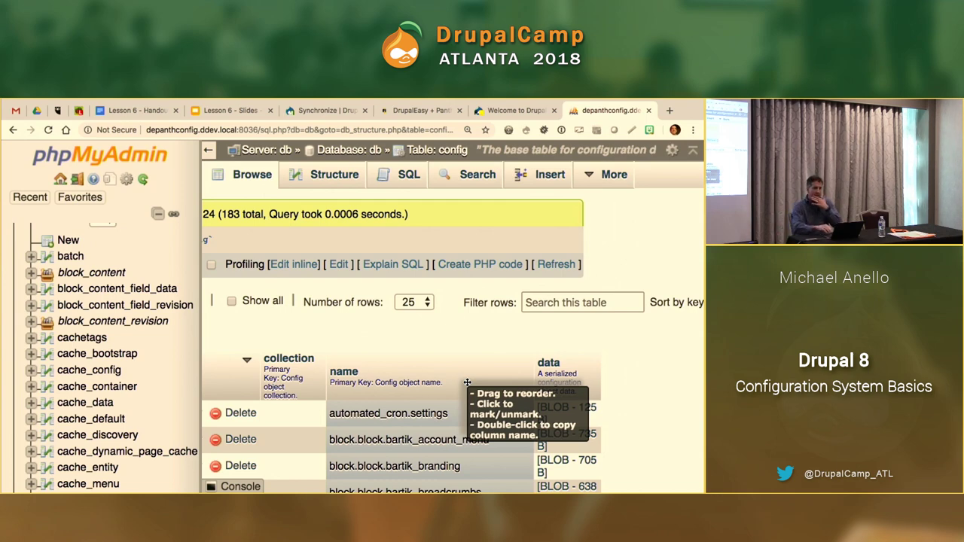
scroll(467, 383, down, 4)
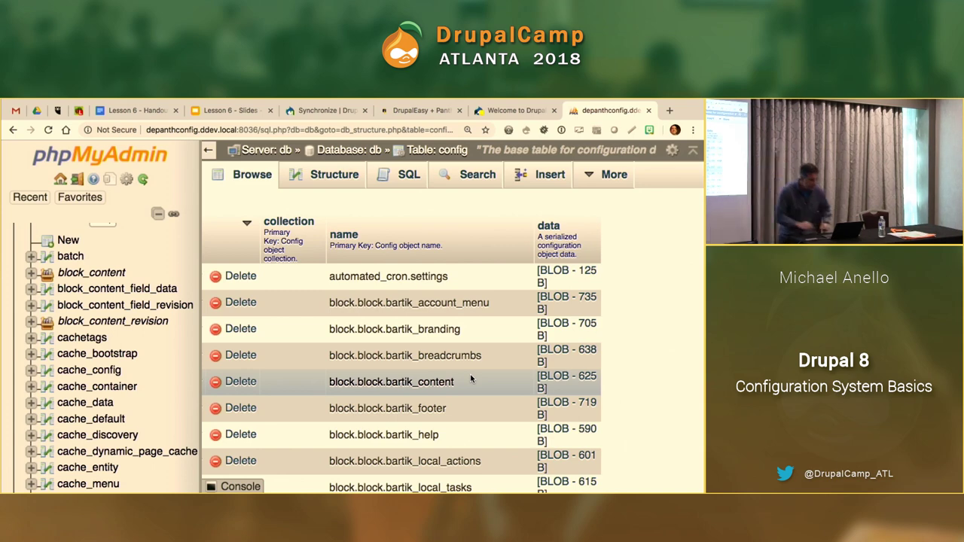
Step: Switch to BBEdit, open automated_cron.settings.yml from the config folder and set its text zoom to 150%
key(ctrl+Left)
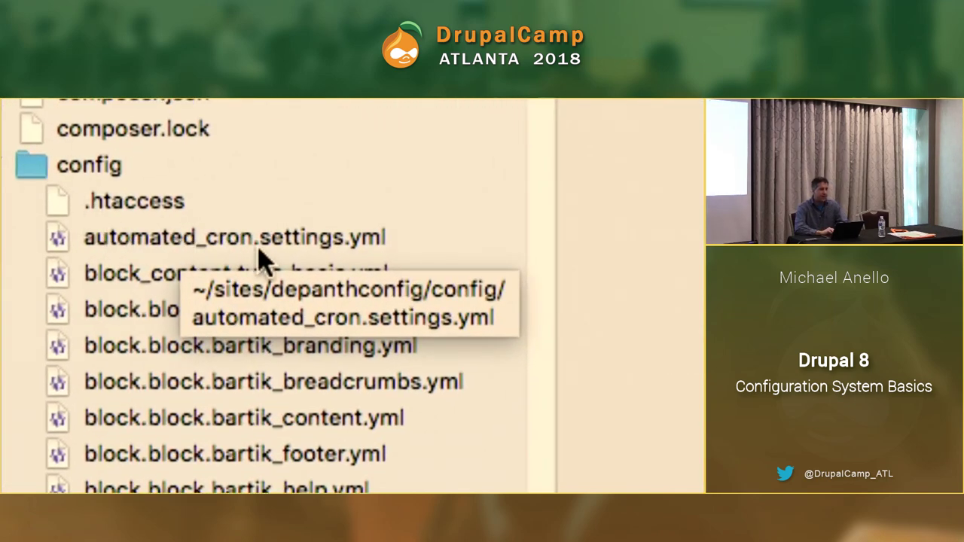
click(317, 244)
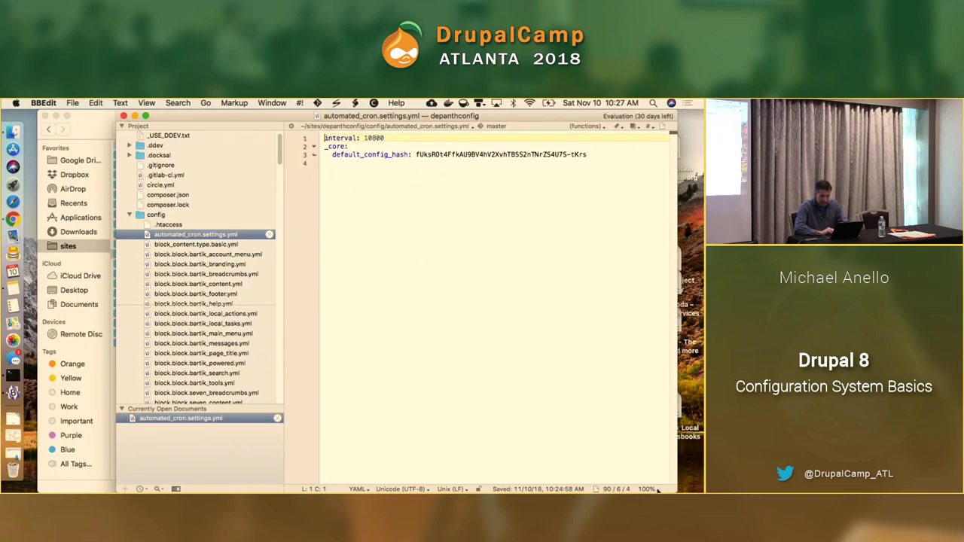
click(647, 488)
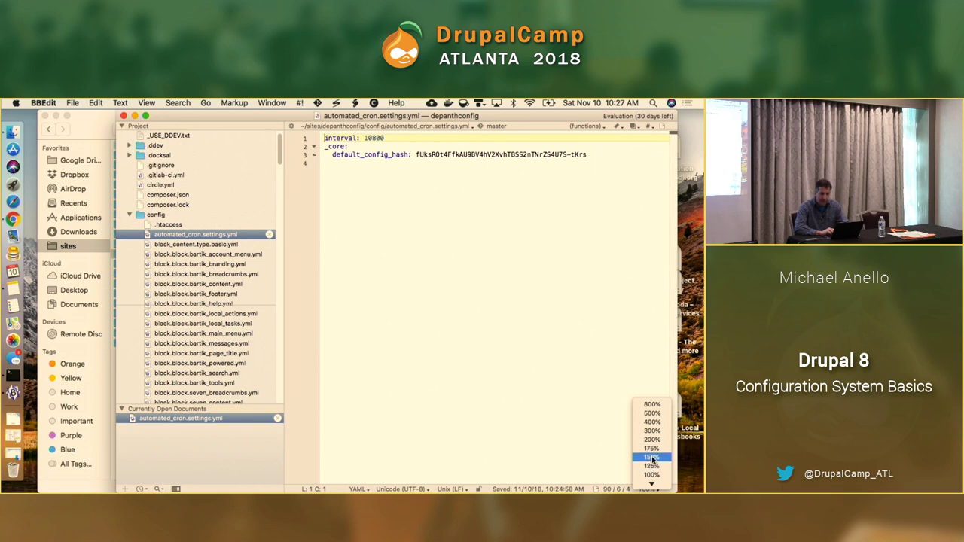
click(652, 457)
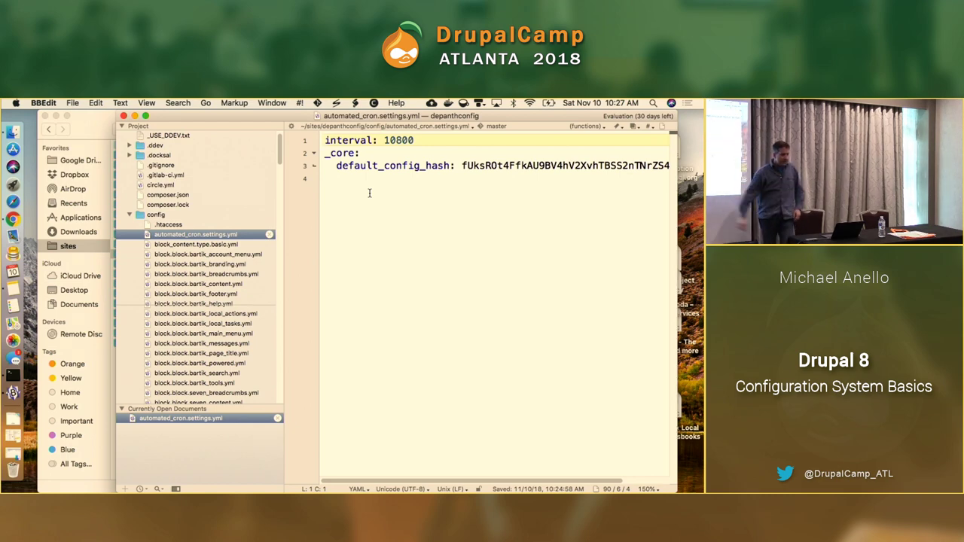
Step: Open system.site.yml from the config folder and set its text zoom to 150%
scroll(160, 355, down, 10)
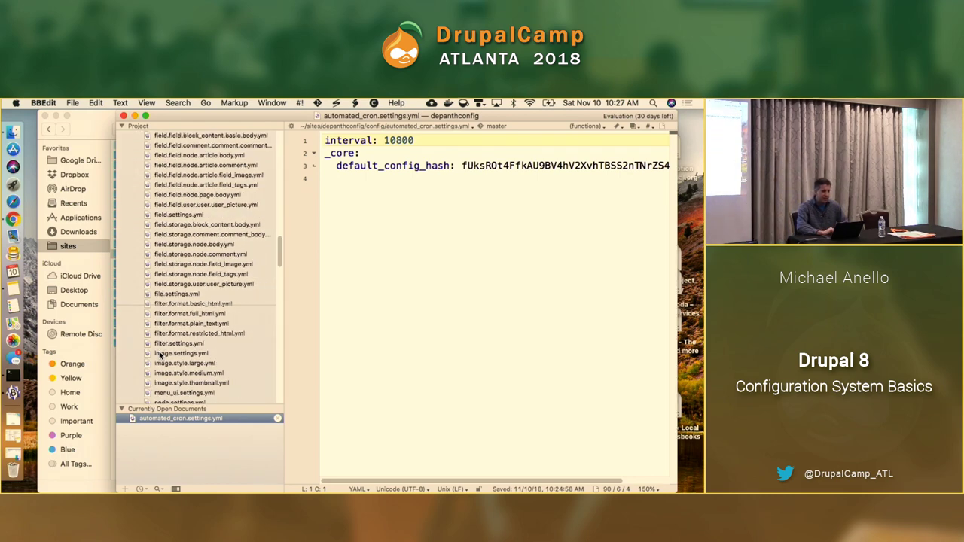
scroll(160, 355, down, 10)
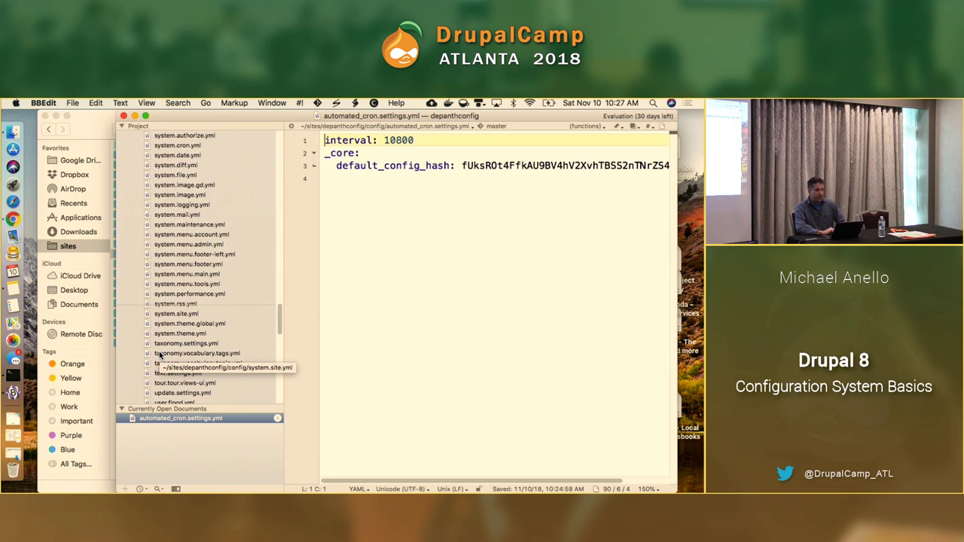
click(170, 315)
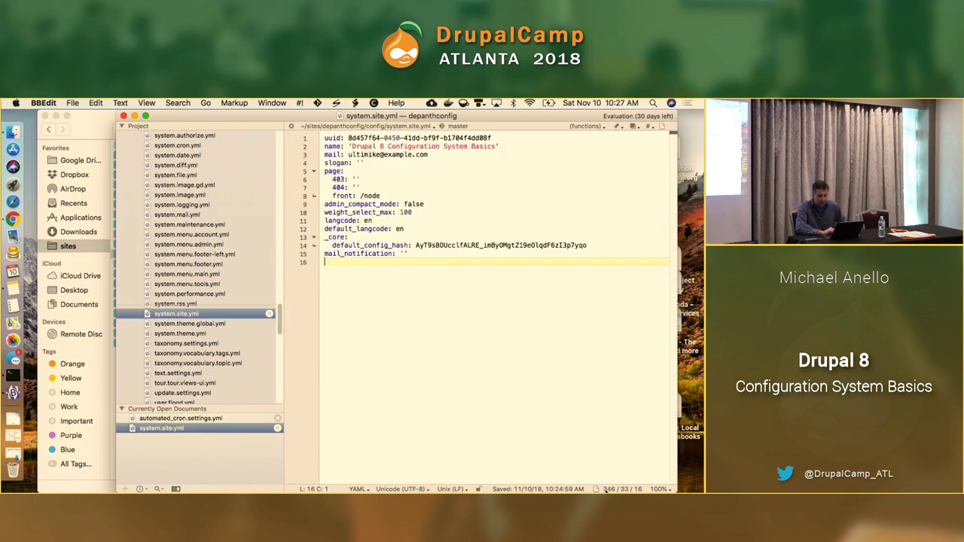
click(657, 488)
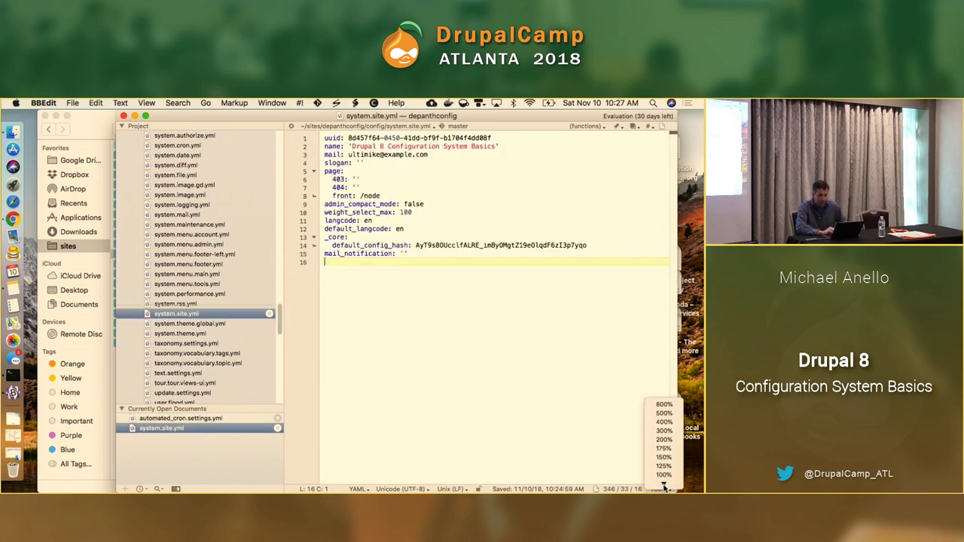
click(663, 457)
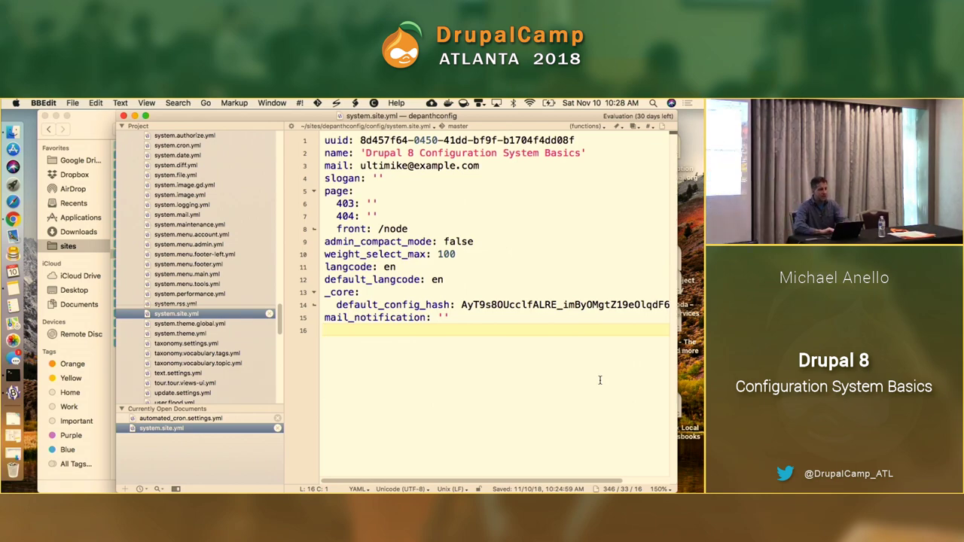
Step: Show the configuration workflow diagram in the Lesson 6 slides, and review the uncommitted config files with git status in the terminal
key(super+Tab)
click(231, 110)
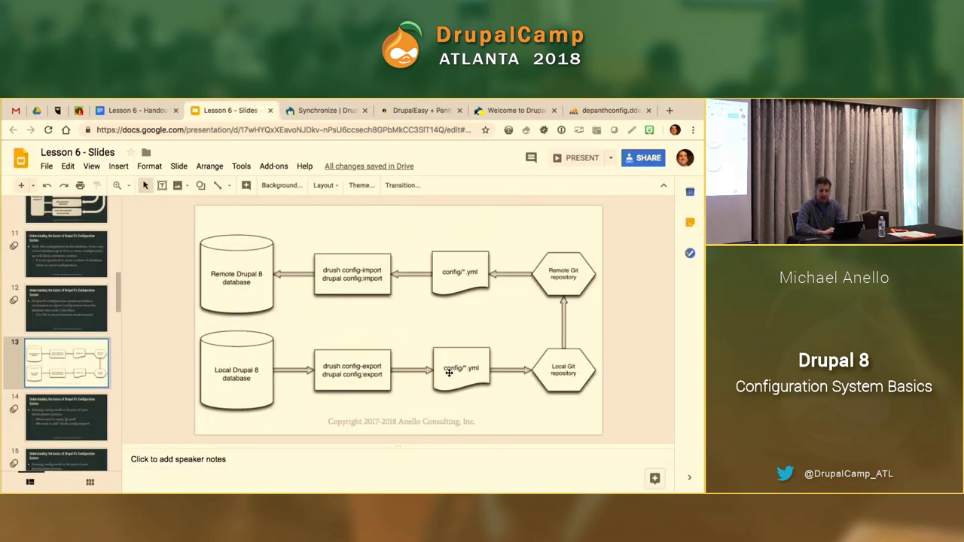
key(super+Tab)
text(girt st)
key(BackSpace)
key(BackSpace)
key(BackSpace)
key(BackSpace)
key(BackSpace)
text(t)
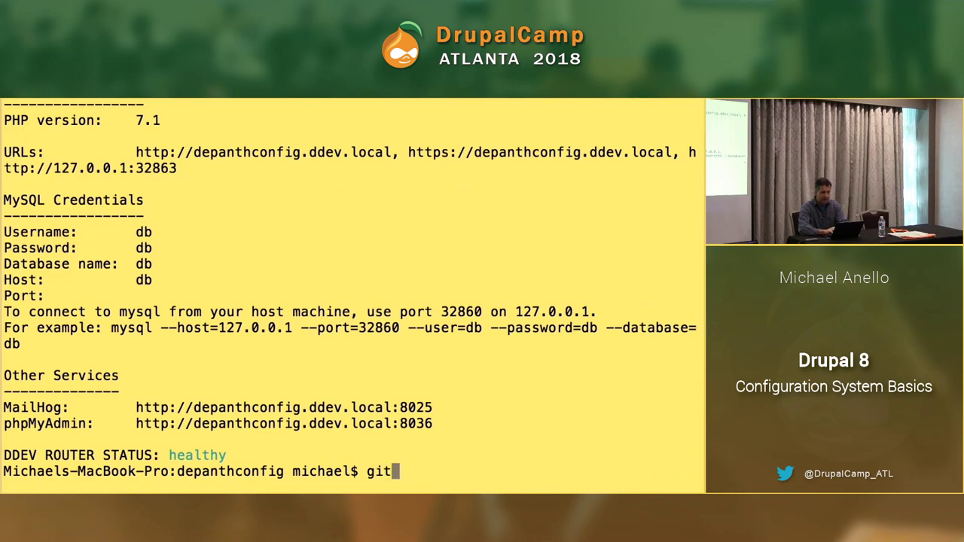
text( status)
key(Return)
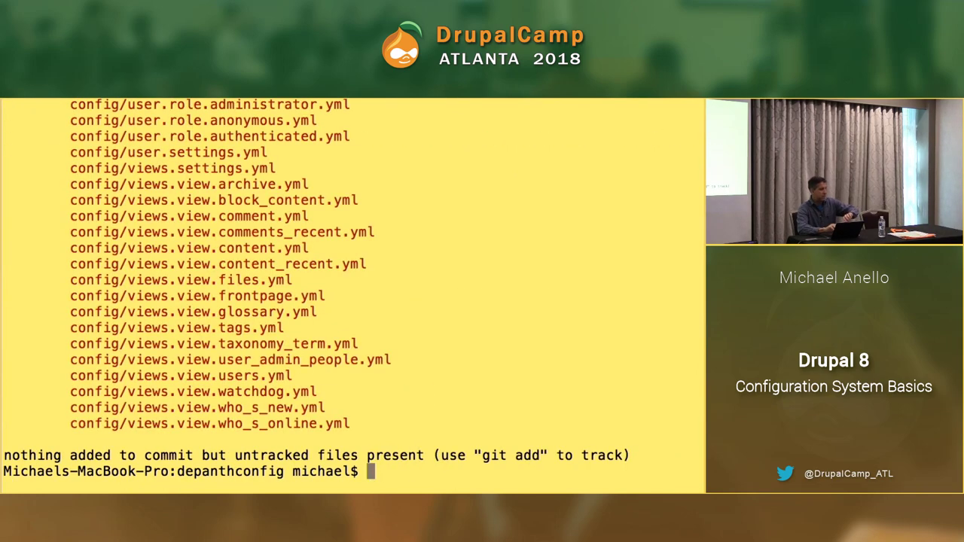
scroll(358, 305, up, 20)
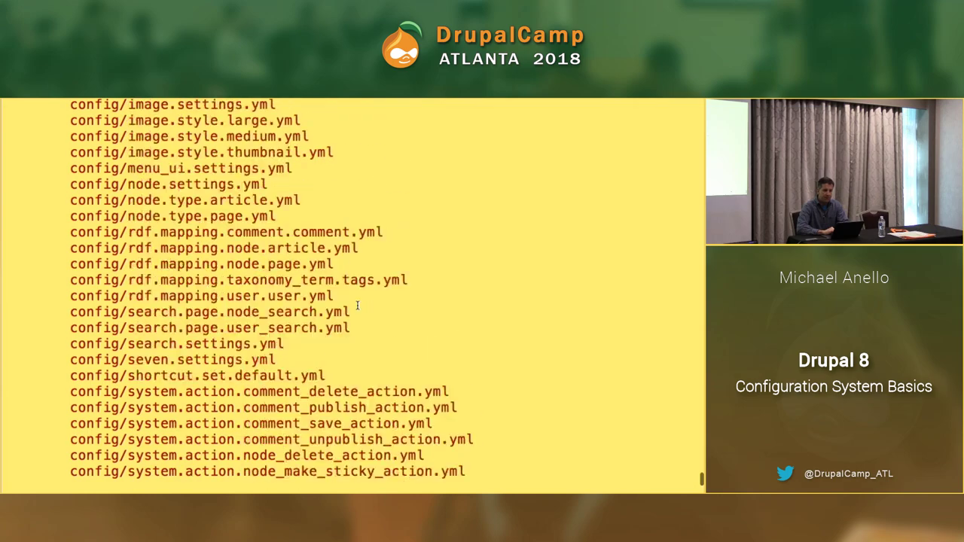
scroll(357, 305, down, 20)
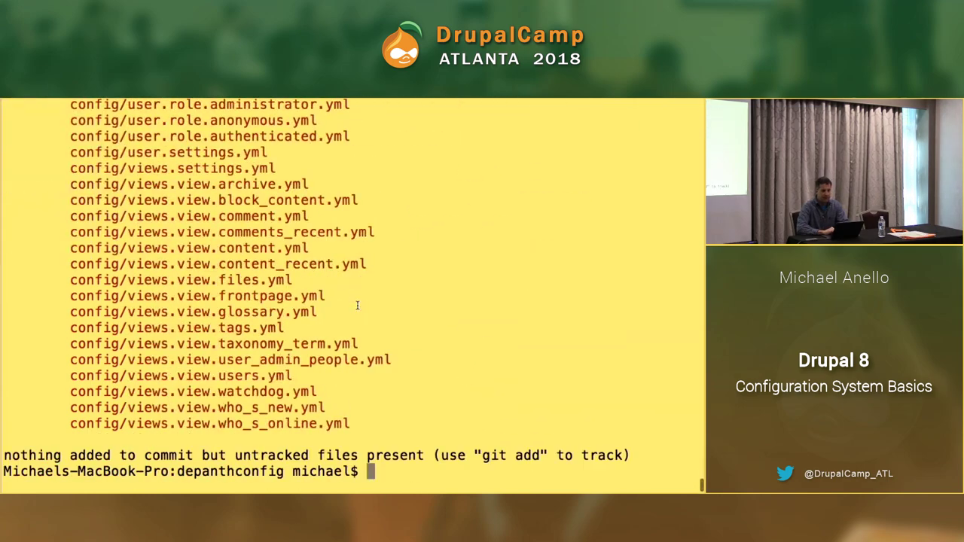
Step: Add the config directory to Git and commit it with the message 'Exported initial config.'
text(git add config)
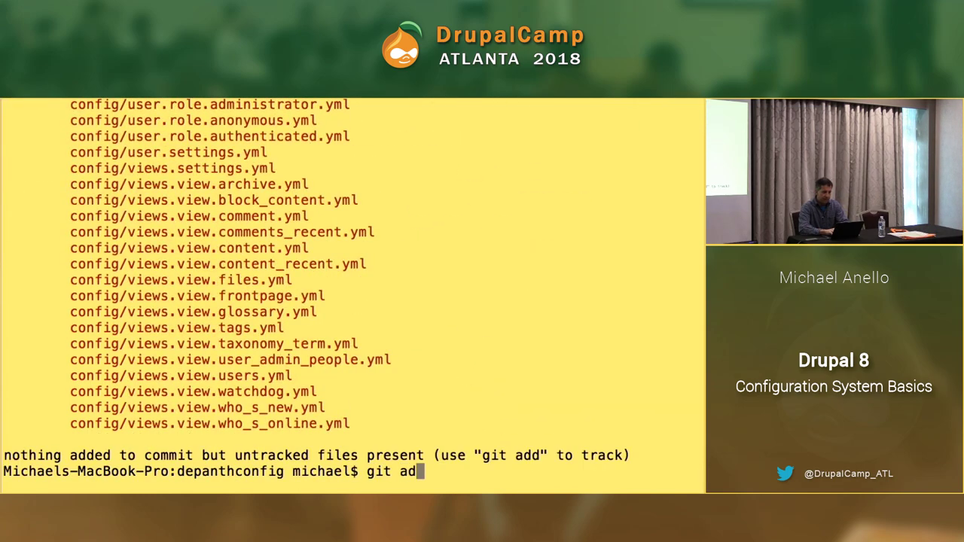
key(Return)
text(git com)
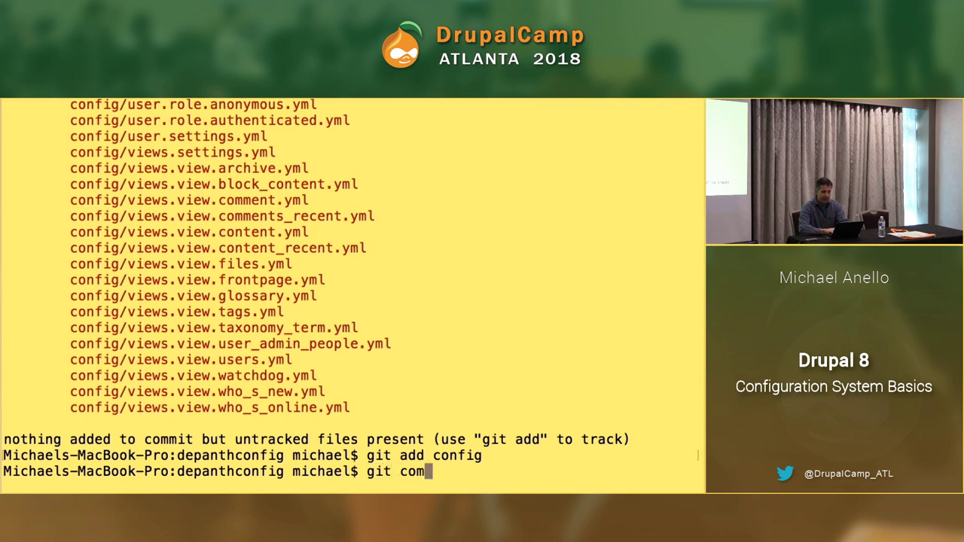
text(mit -m ')
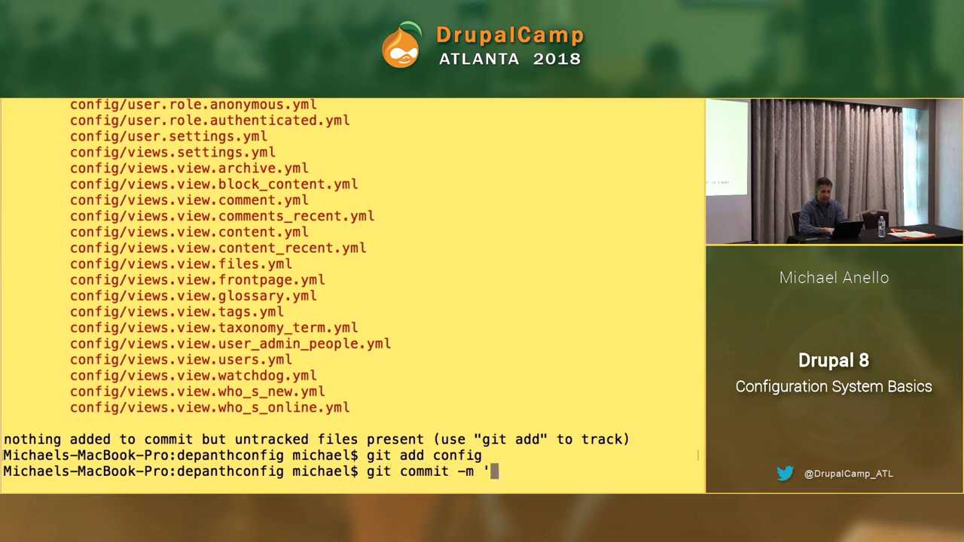
text(Exported )
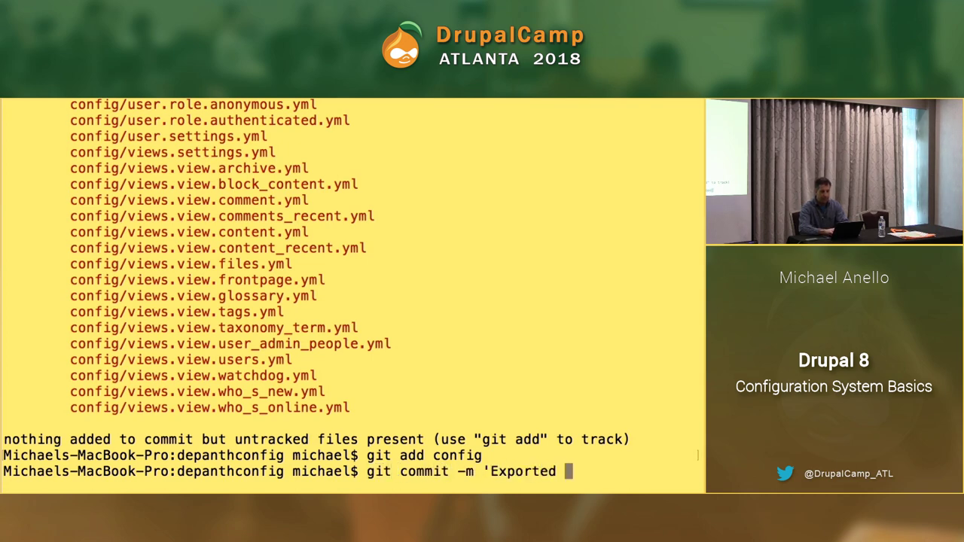
text(initial config.')
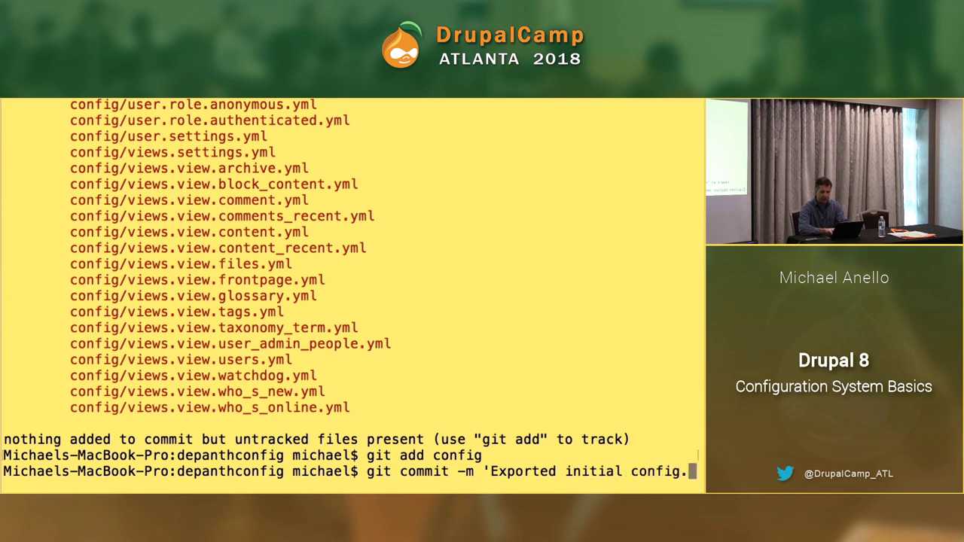
key(Return)
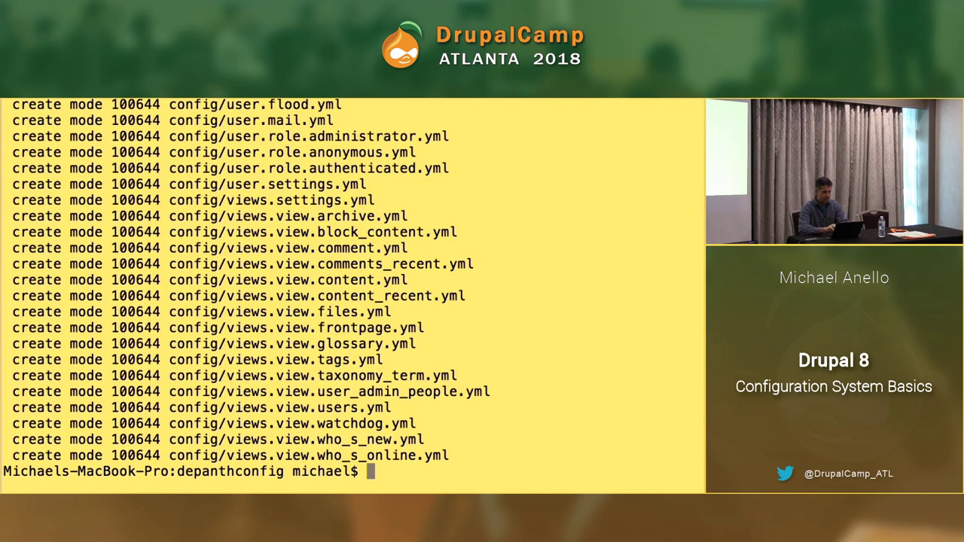
Step: Check the repository's state after the commit with git status
text(girt sta)
key(BackSpace)
key(BackSpace)
key(BackSpace)
key(BackSpace)
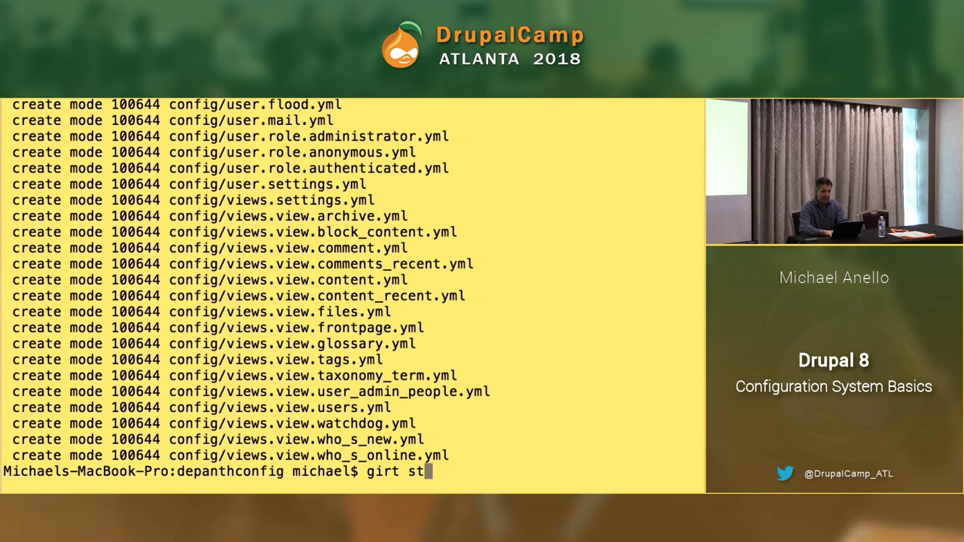
key(BackSpace)
key(BackSpace)
text(t status)
key(Return)
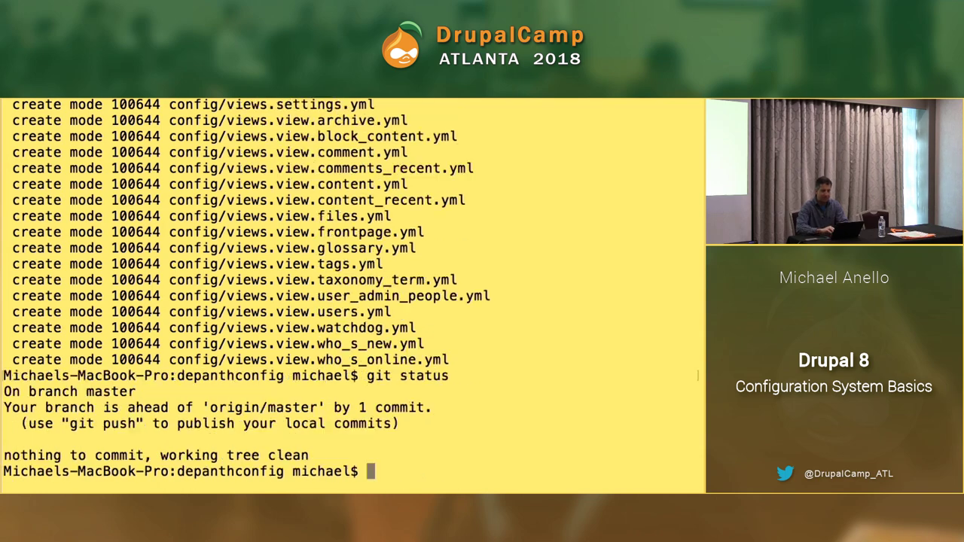
Step: Refer back to the workflow diagram slide and push the commit with git push origin master
key(ctrl+Left)
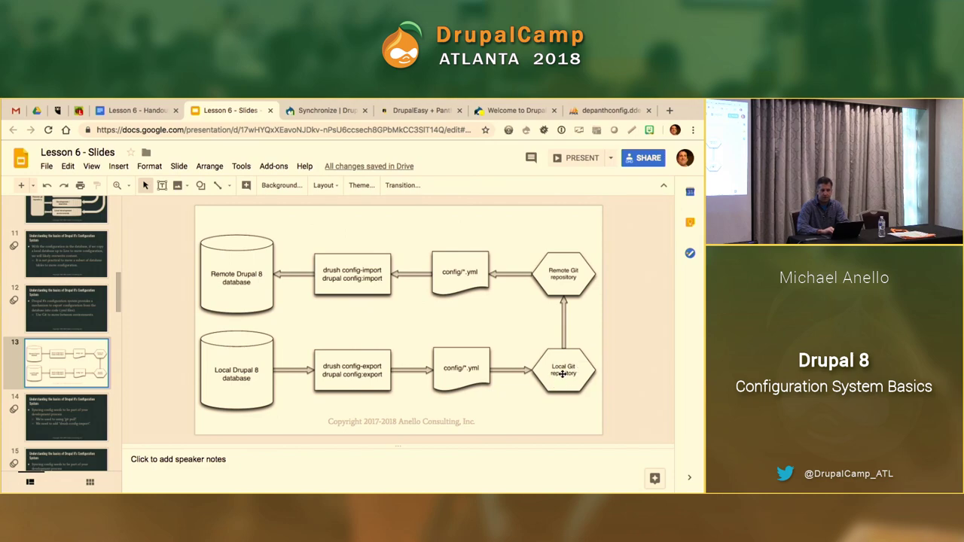
key(ctrl+Right)
text(git pus)
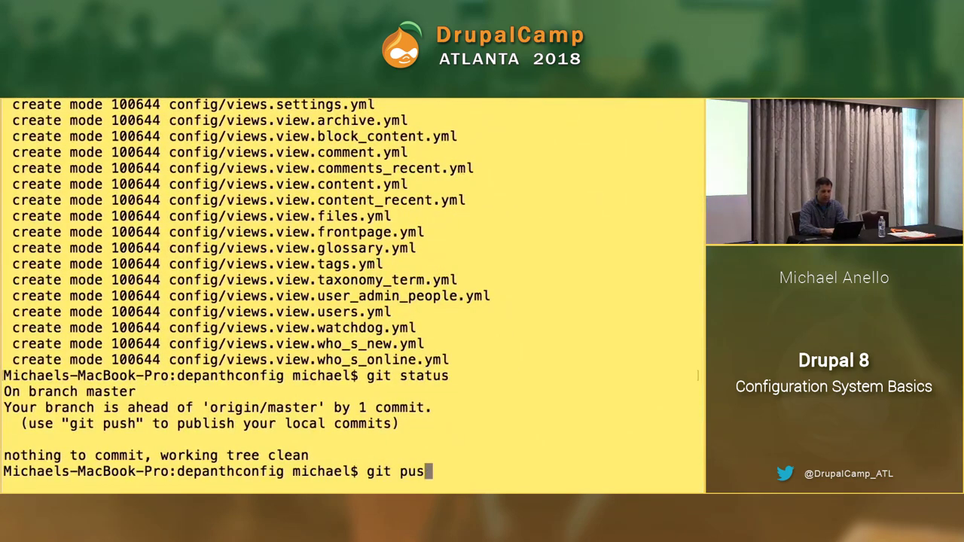
text(h origin master)
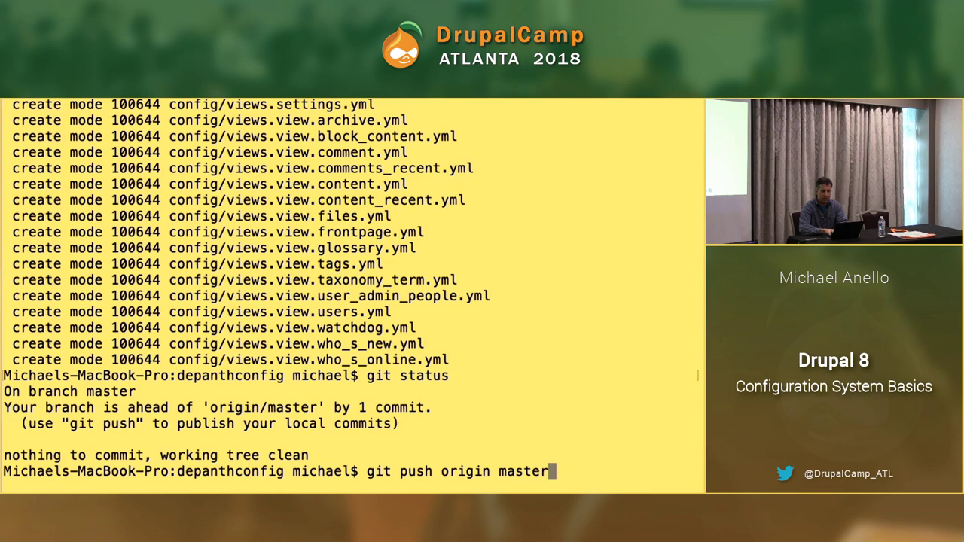
key(Return)
Step: Switch to the browser and open the site's Pantheon dashboard to view the Dev environment's commit log
key(ctrl+Left)
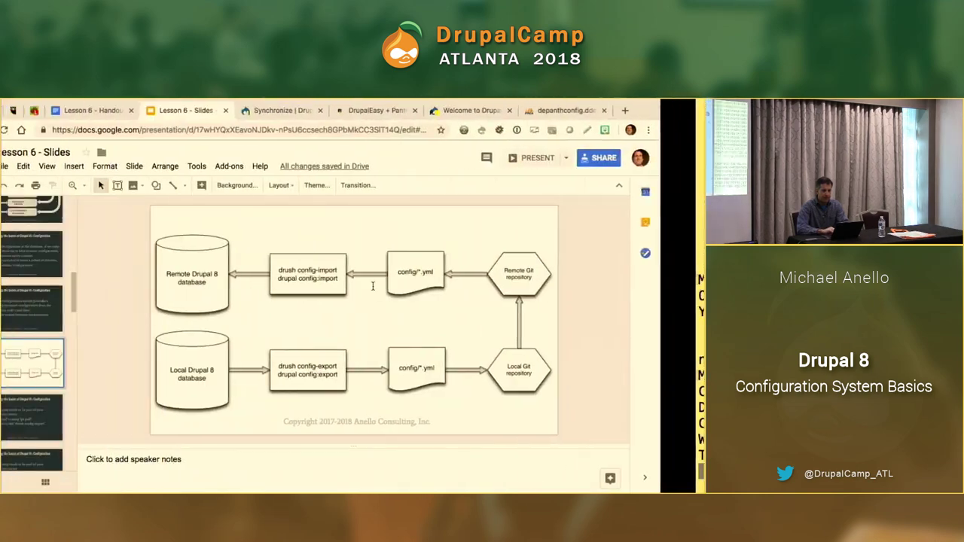
click(426, 110)
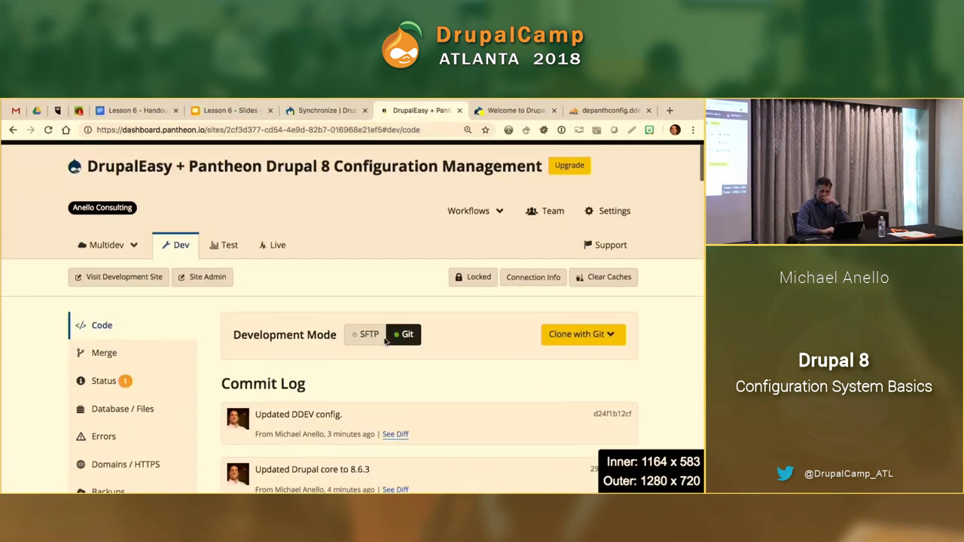
Step: Switch from the Pantheon dashboard to the local Drupal site and open its Basic site settings page
scroll(384, 331, down, 3)
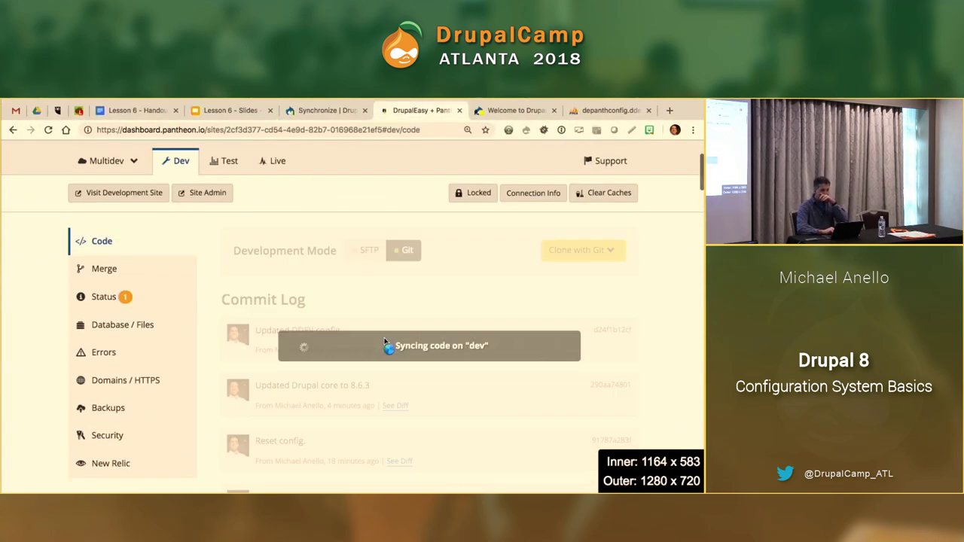
click(317, 112)
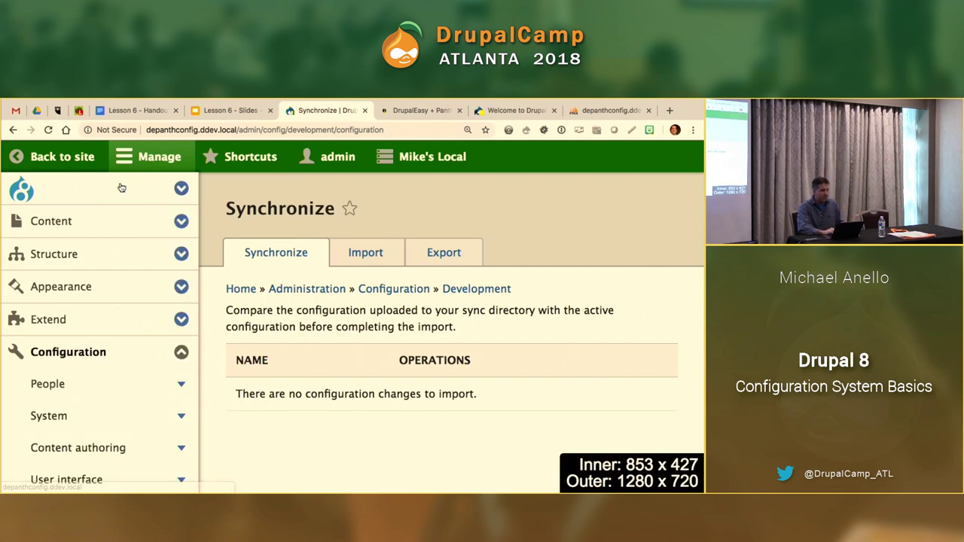
key(super+minus)
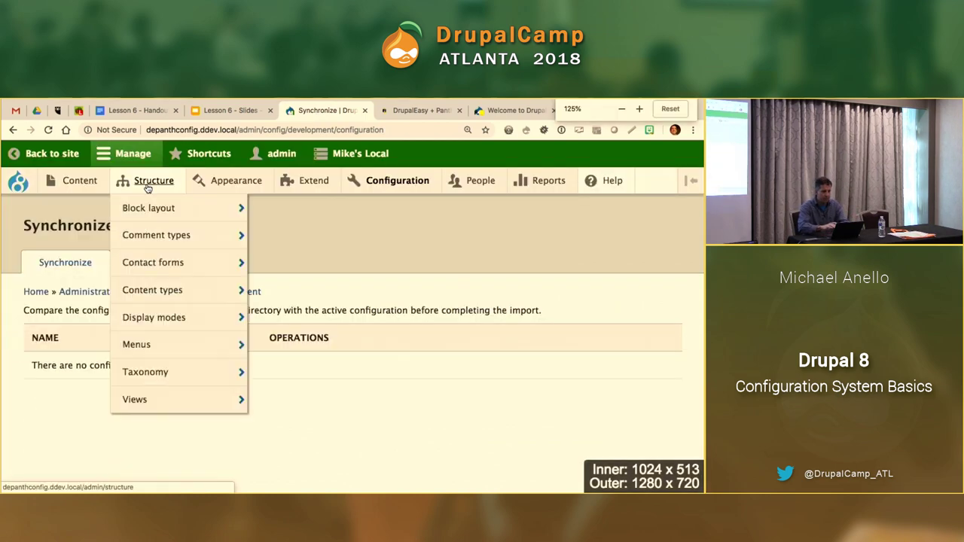
mouse_move(393, 186)
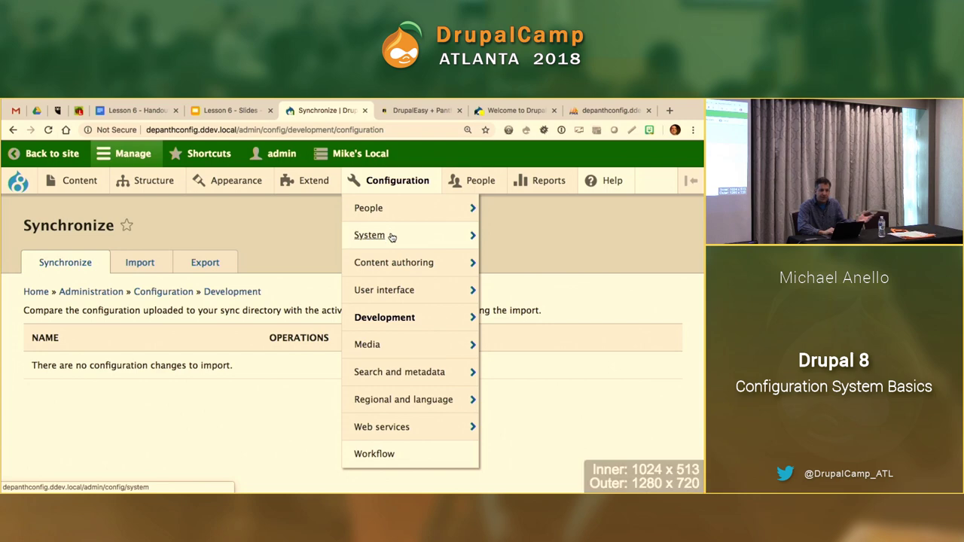
mouse_move(389, 237)
click(516, 239)
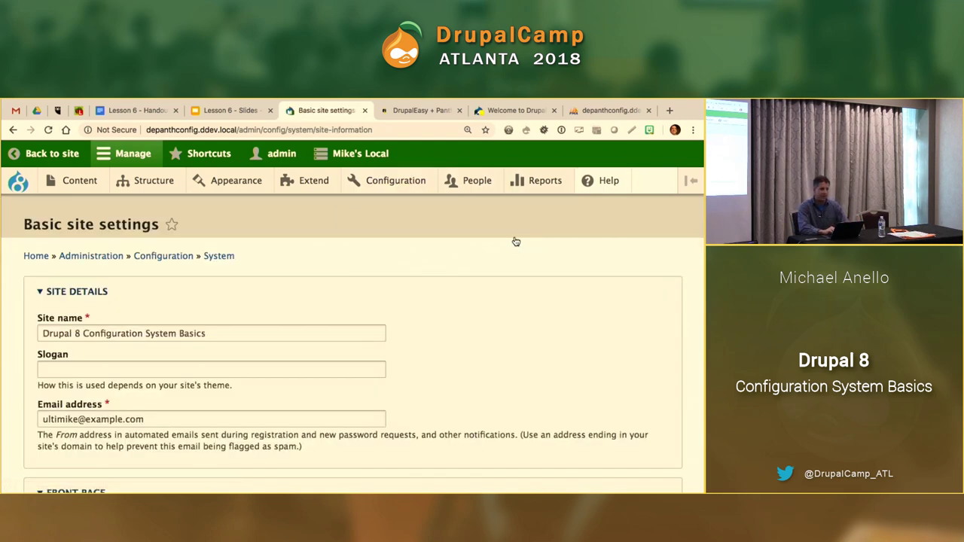
Step: Set the site slogan to 'Welcome to DrupalCamp Atlanta, 2018!' and save the configuration
scroll(316, 256, down, 1)
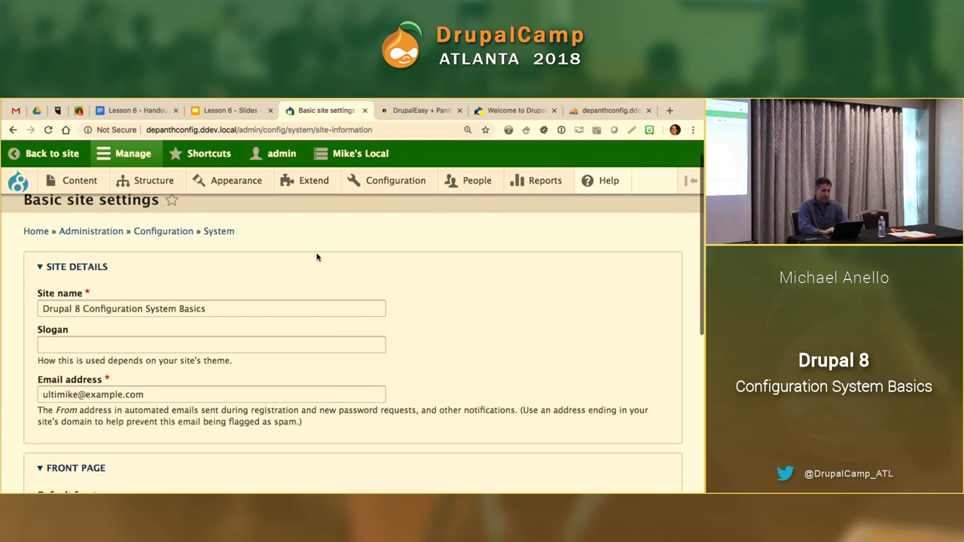
click(109, 346)
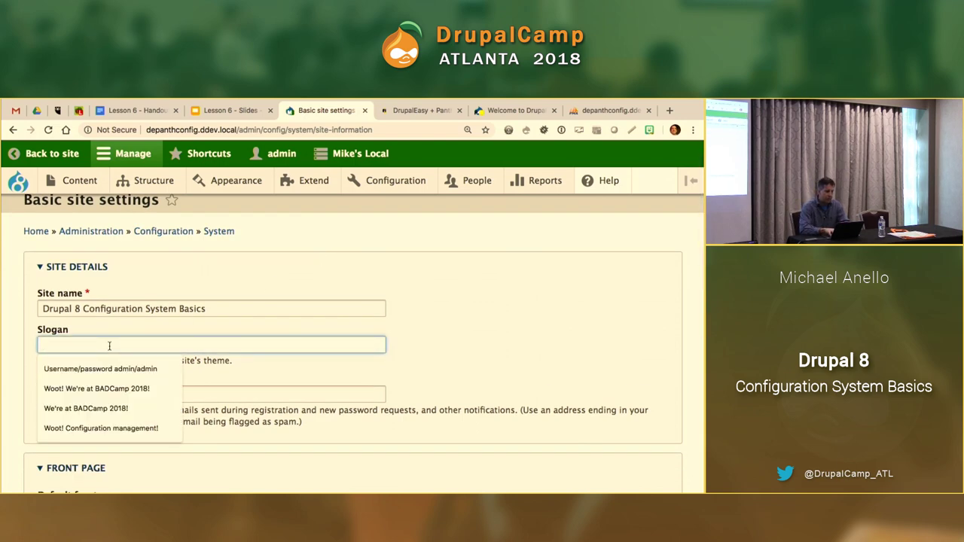
text(Welcome to Druapl)
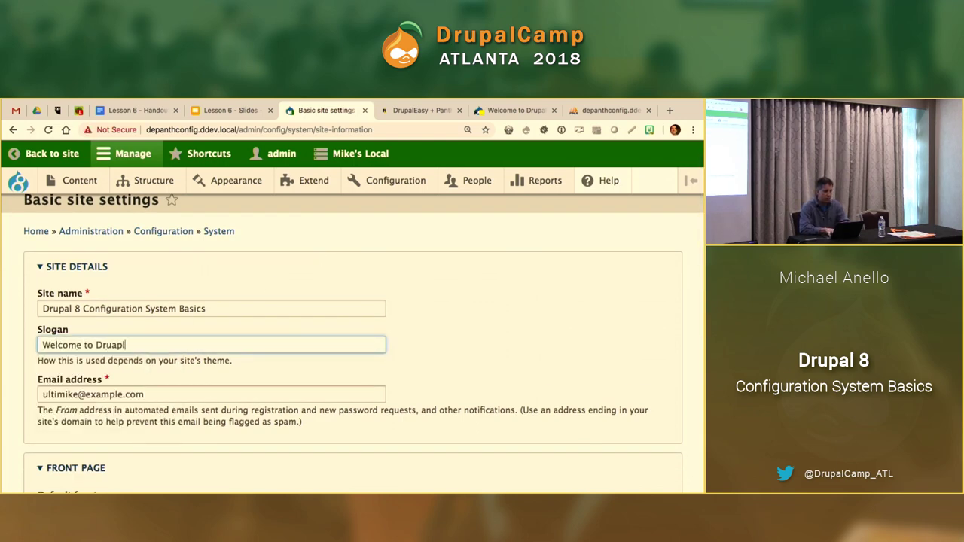
text(amp Atlanta, 2018!)
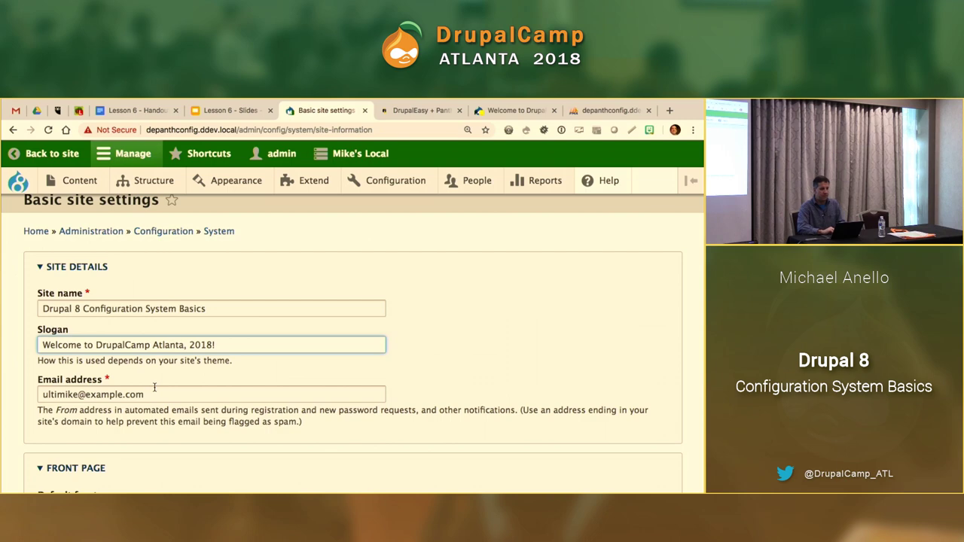
scroll(154, 387, down, 1)
scroll(154, 387, down, 5)
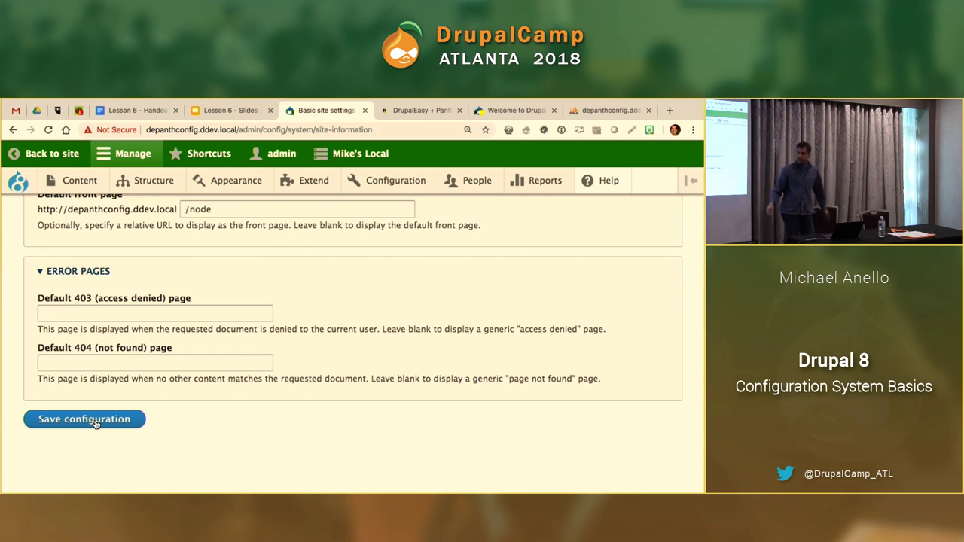
click(95, 423)
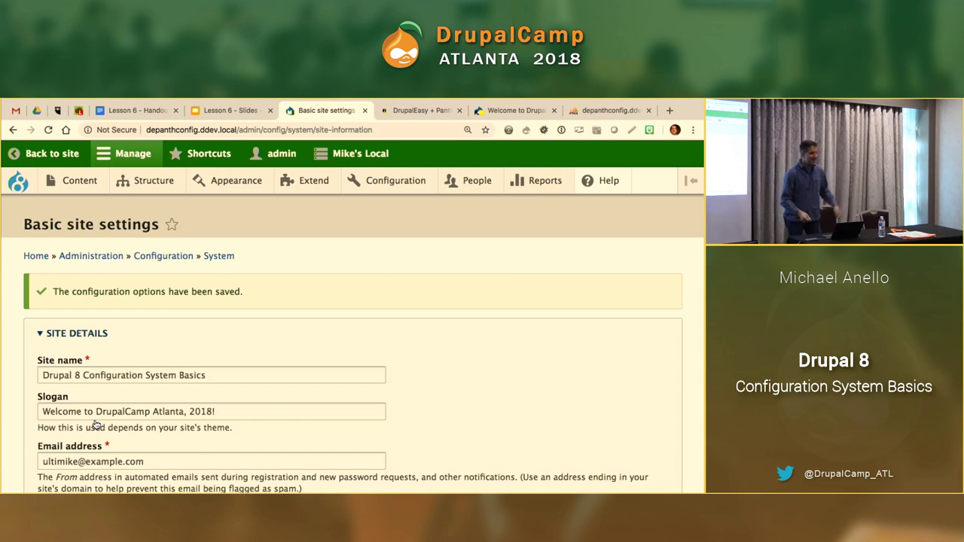
Step: Open the configuration synchronization page and view the differences between active and staged system.site
scroll(279, 344, down, 2)
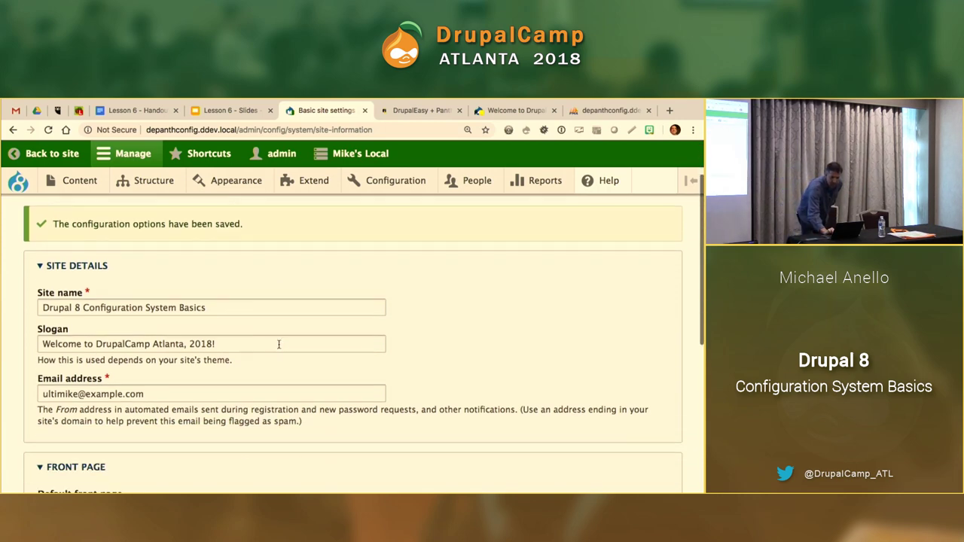
mouse_move(390, 184)
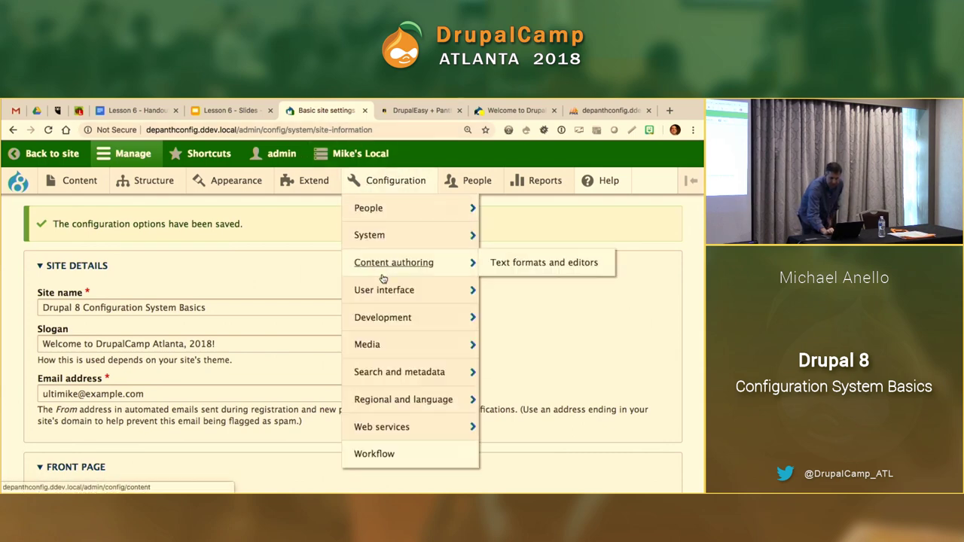
mouse_move(403, 326)
mouse_move(527, 405)
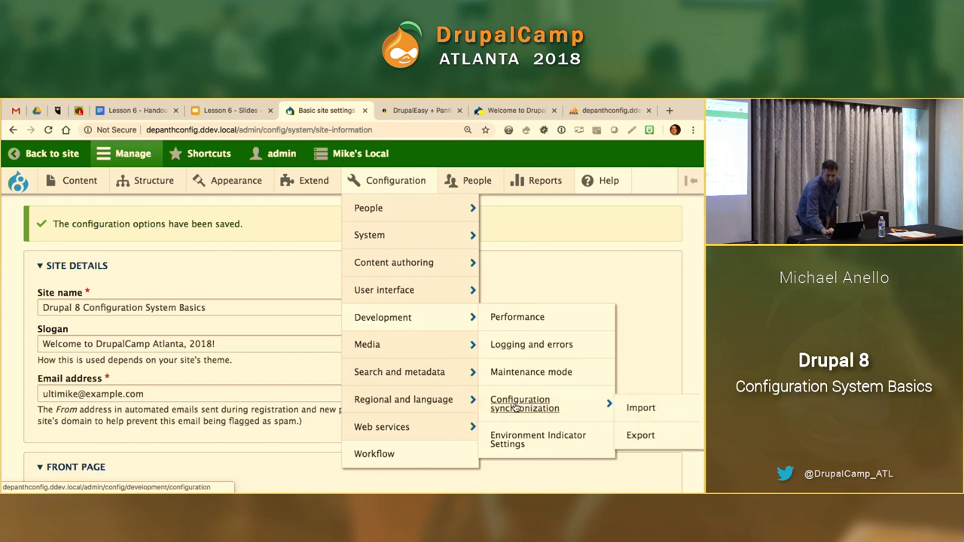
click(515, 407)
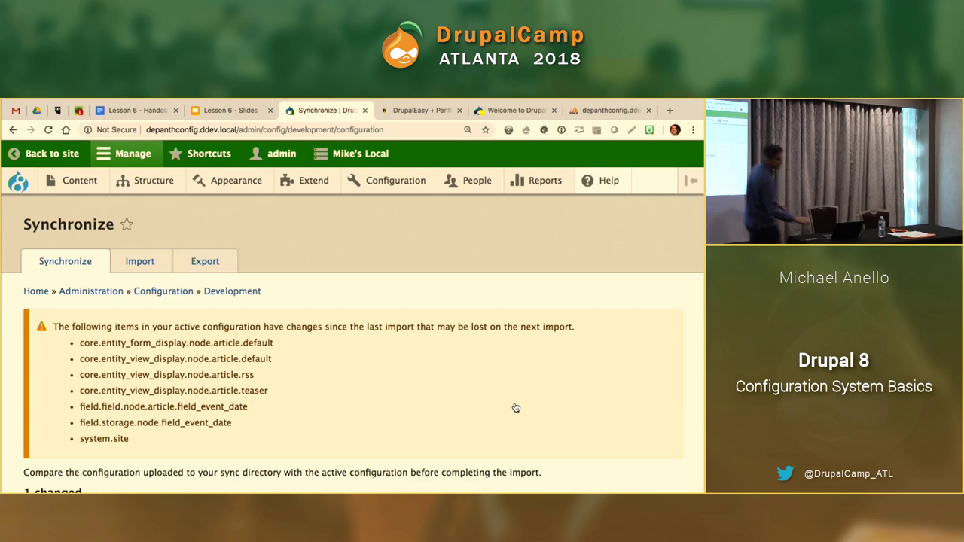
scroll(516, 408, down, 5)
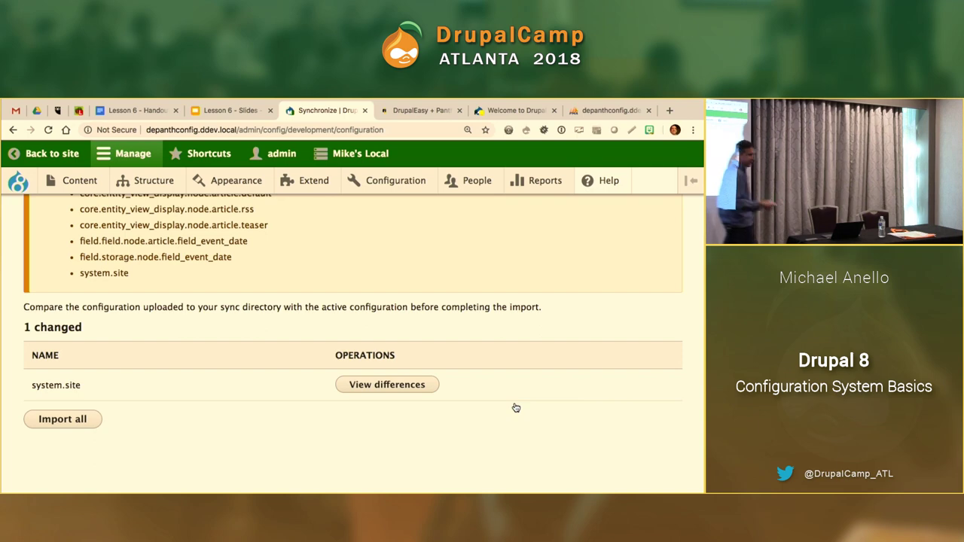
click(382, 387)
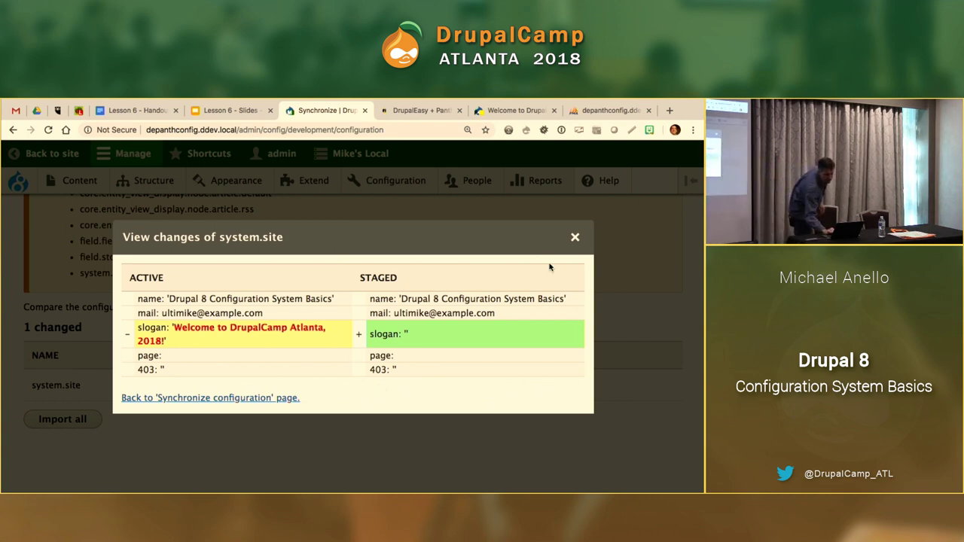
click(575, 237)
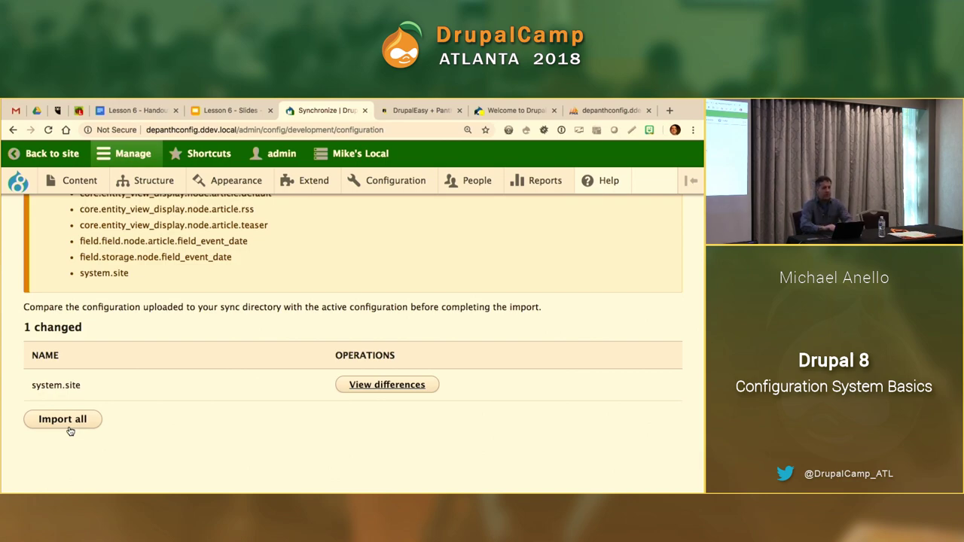
Step: Switch to the terminal and export the configuration with ddev . drush config-export, agreeing to replace the existing .yml files
key(super+Tab)
text(ddev . drush config-exopo)
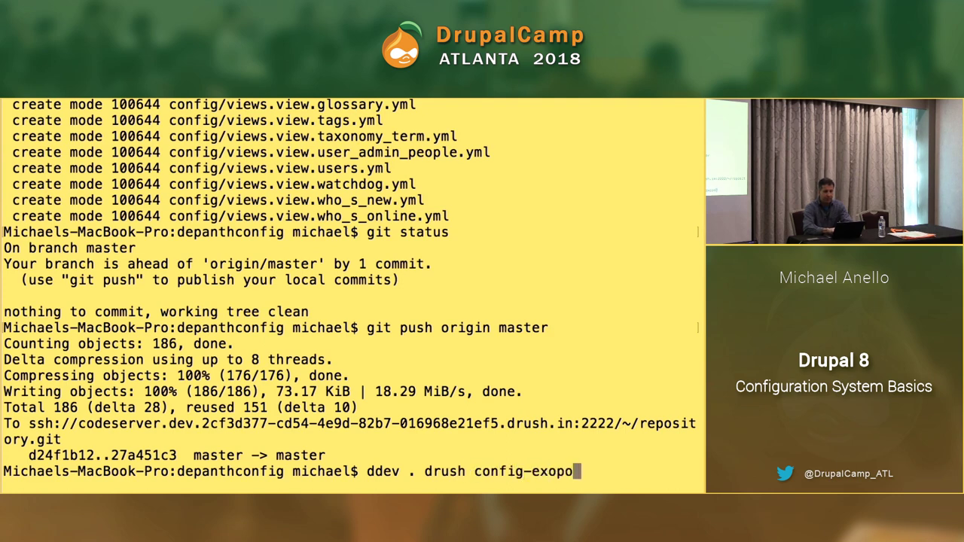
key(BackSpace)
key(BackSpace)
key(BackSpace)
text(port)
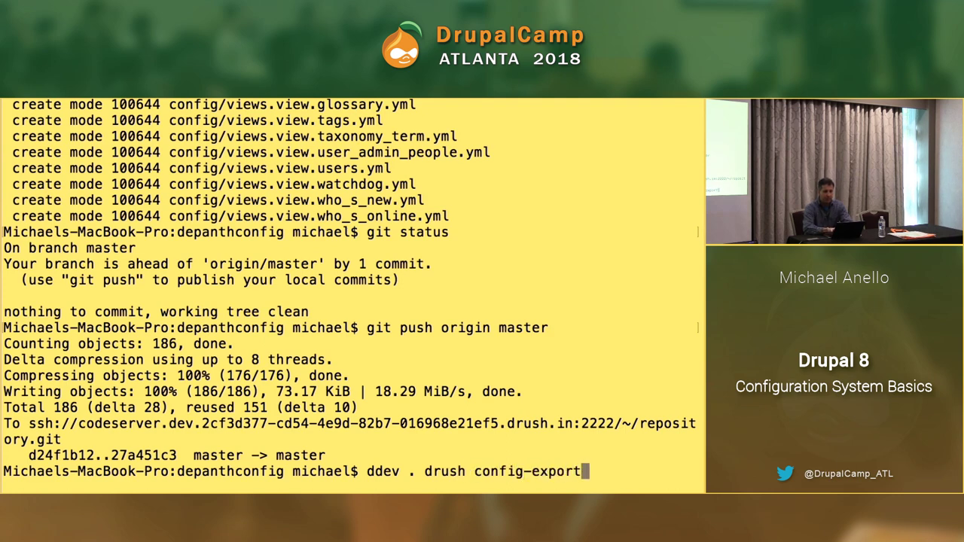
key(Return)
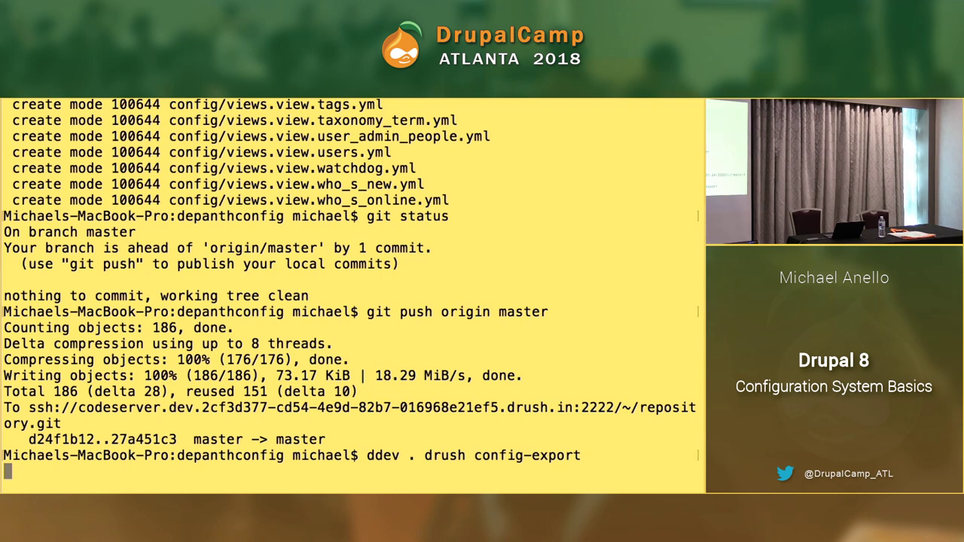
text(y)
key(Return)
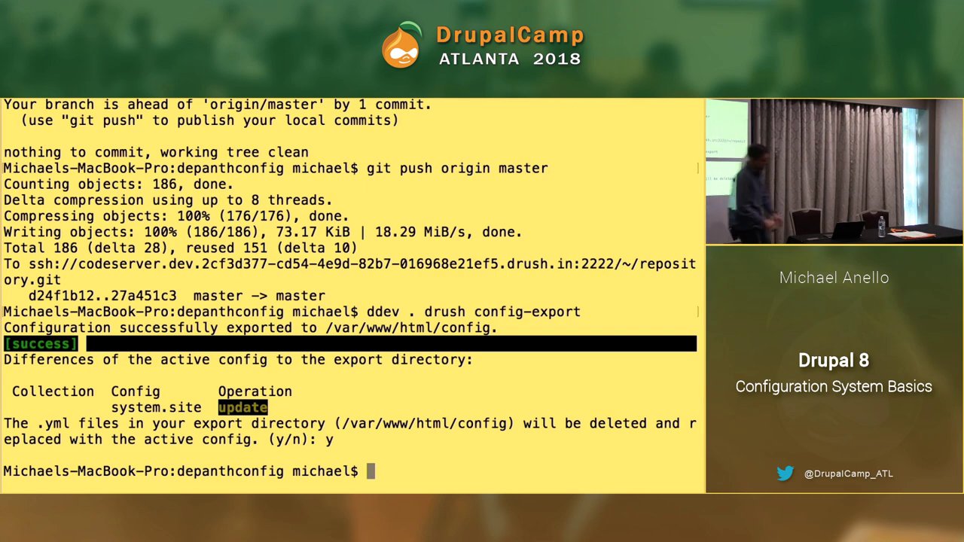
Step: Check the repository for modified files with git status and clear the terminal output
text(git status)
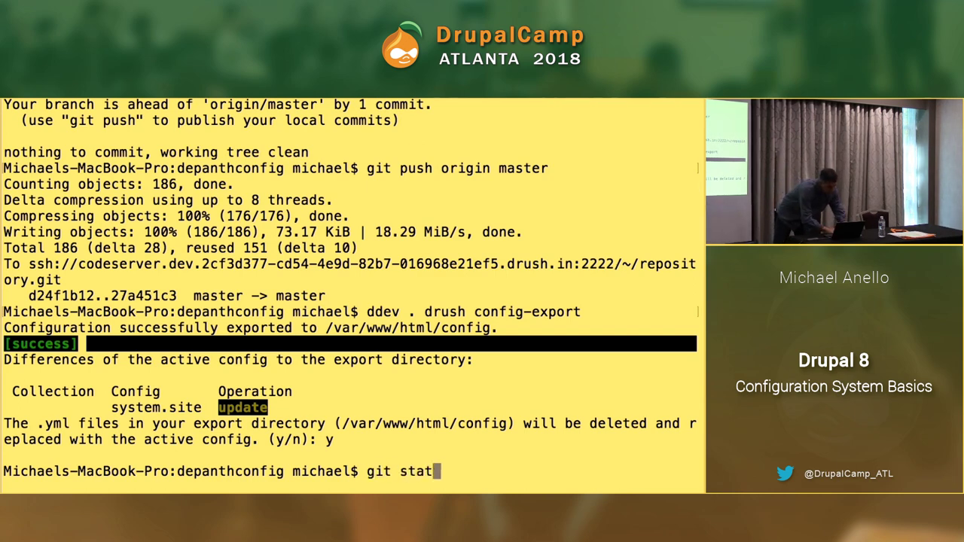
key(Return)
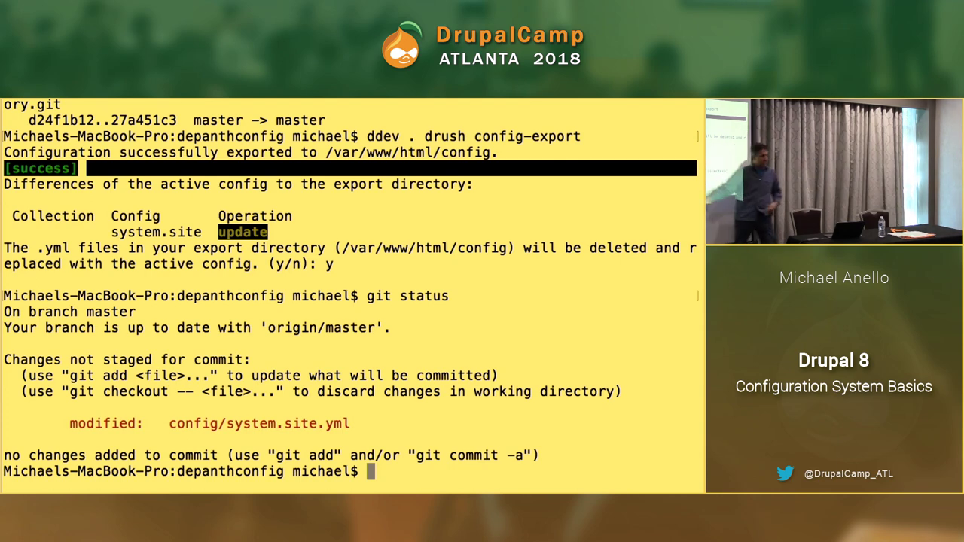
text(clear)
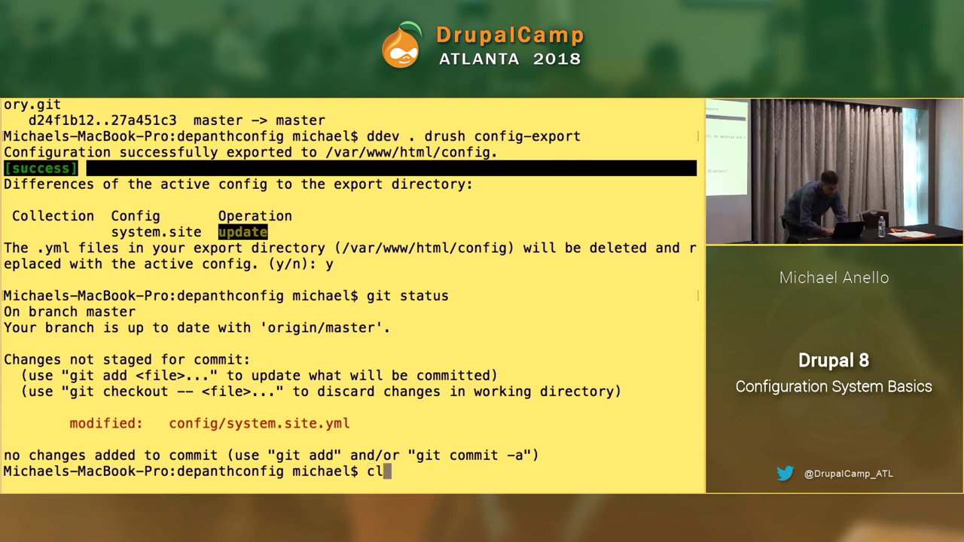
key(Return)
Step: Show the uncommitted changes in config/system.site.yml with git diff
text(giot d)
key(BackSpace)
key(BackSpace)
key(BackSpace)
key(BackSpace)
text(t diff config/sys)
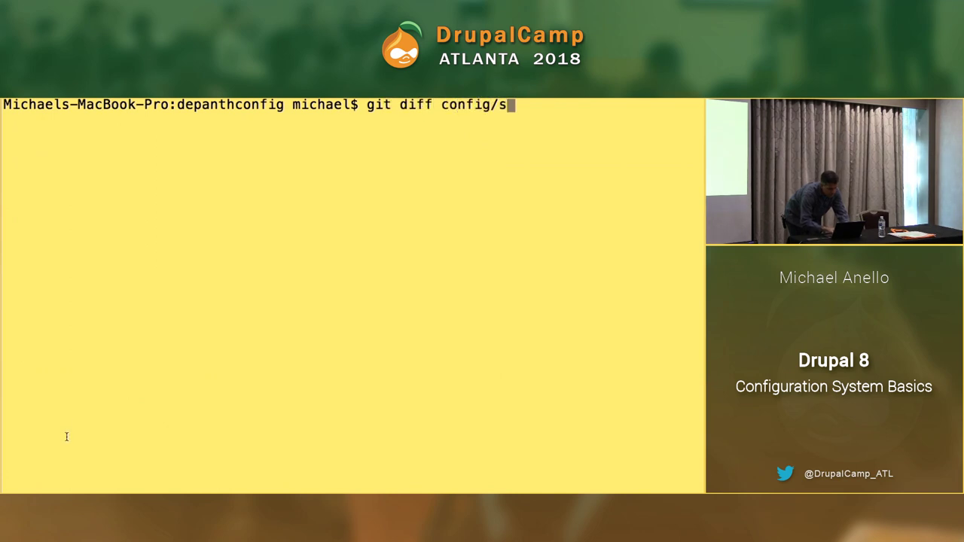
key(Tab)
text(s)
key(Tab)
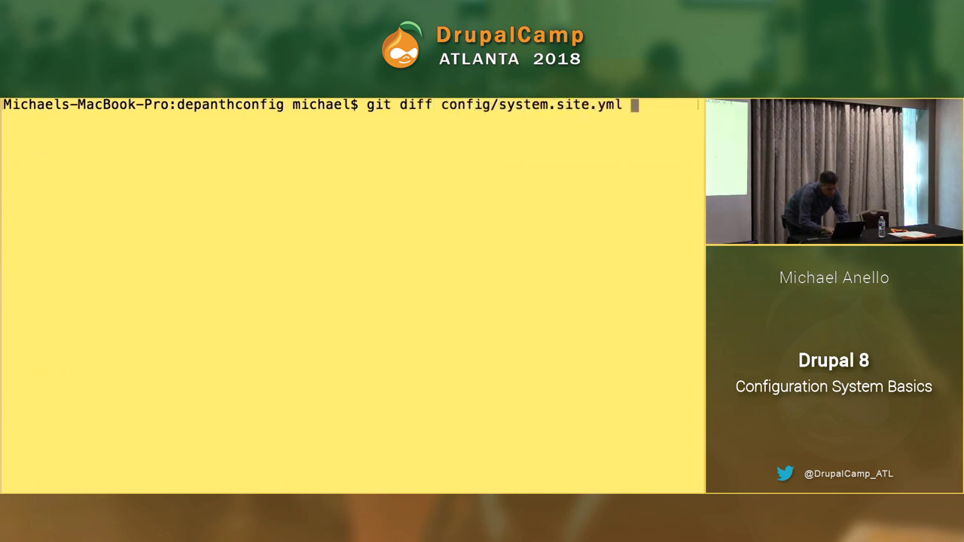
key(Return)
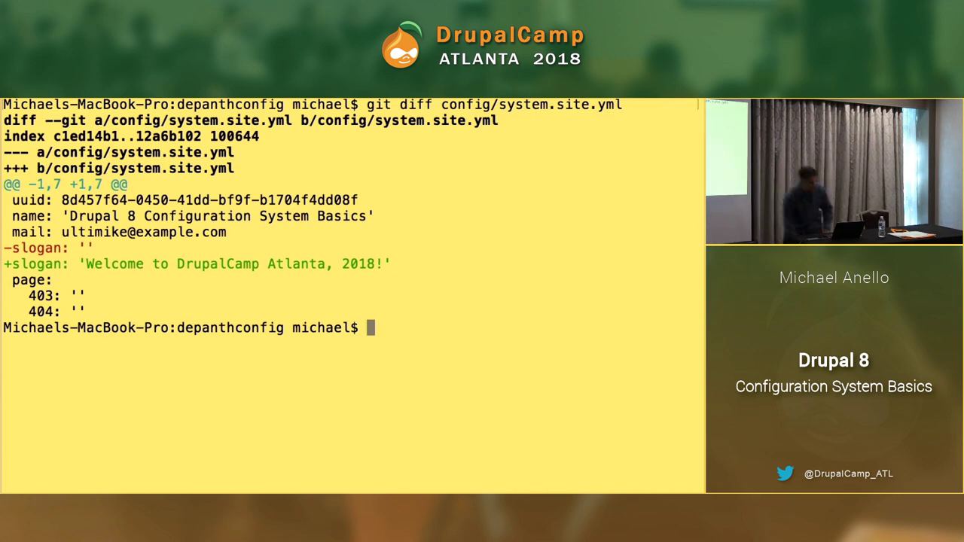
Step: Refer back to the workflow diagram slide in the browser and stage the exported changes in the terminal with git add config
key(ctrl+Left)
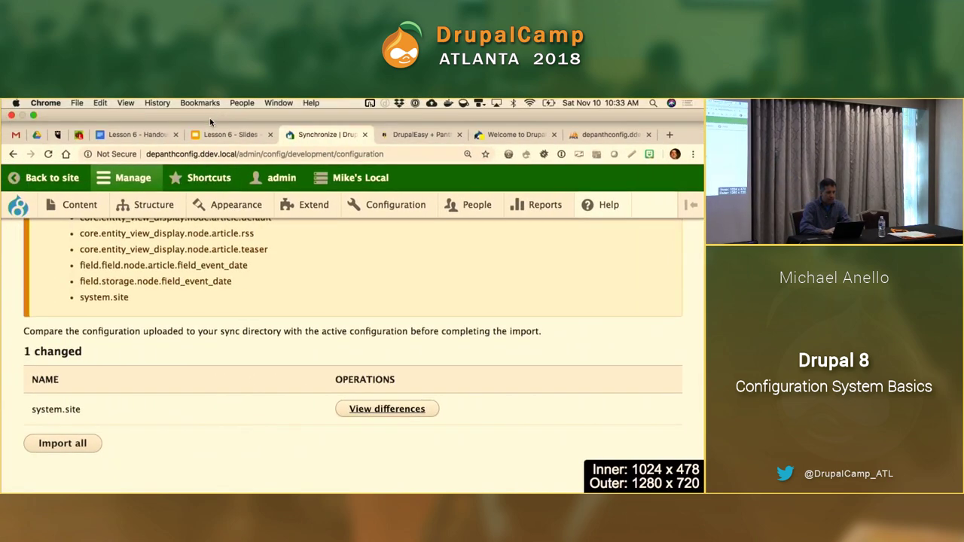
click(226, 110)
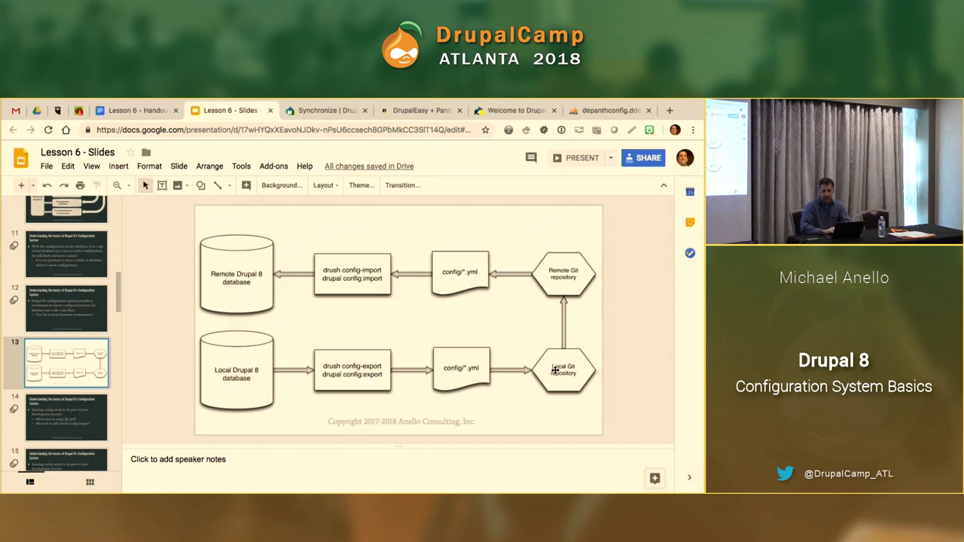
key(super+Tab)
text(gitr ad)
key(BackSpace)
key(BackSpace)
key(BackSpace)
key(BackSpace)
text(add config)
key(Return)
Step: Commit the staged configuration with the message 'Config: updated site slogan.'
text(gi)
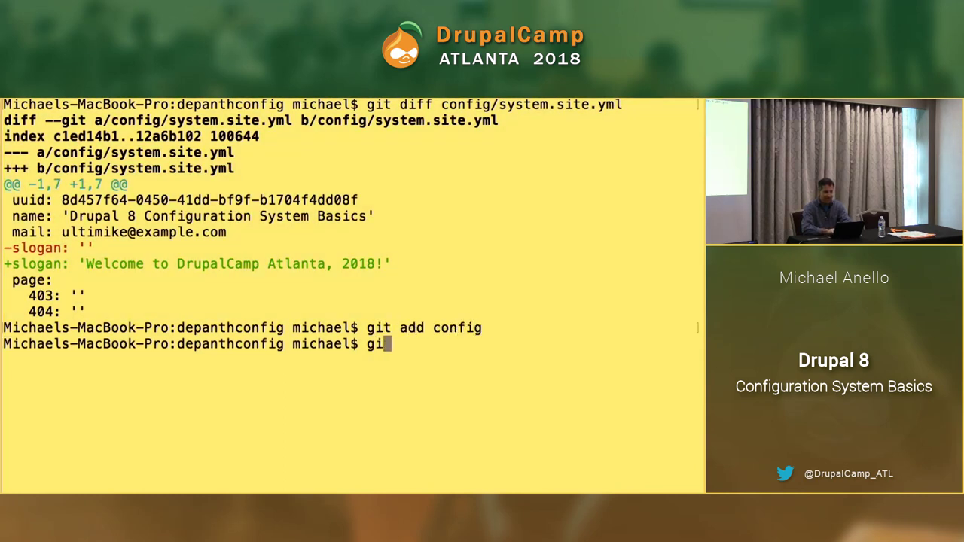
text(t commit -m 'Config:)
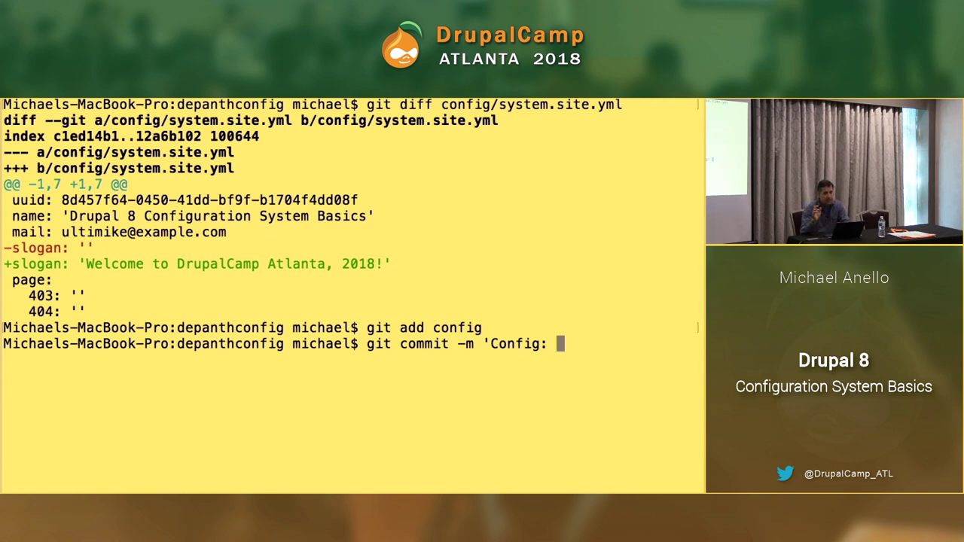
text(updated site slogan.')
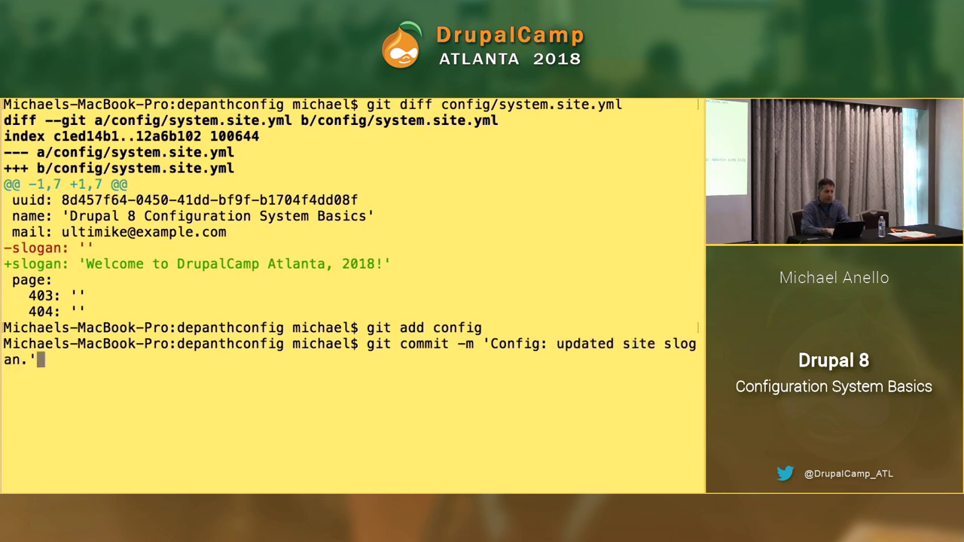
key(Return)
Step: Push the slogan commit to the remote repository with git push origin master
text(git push o)
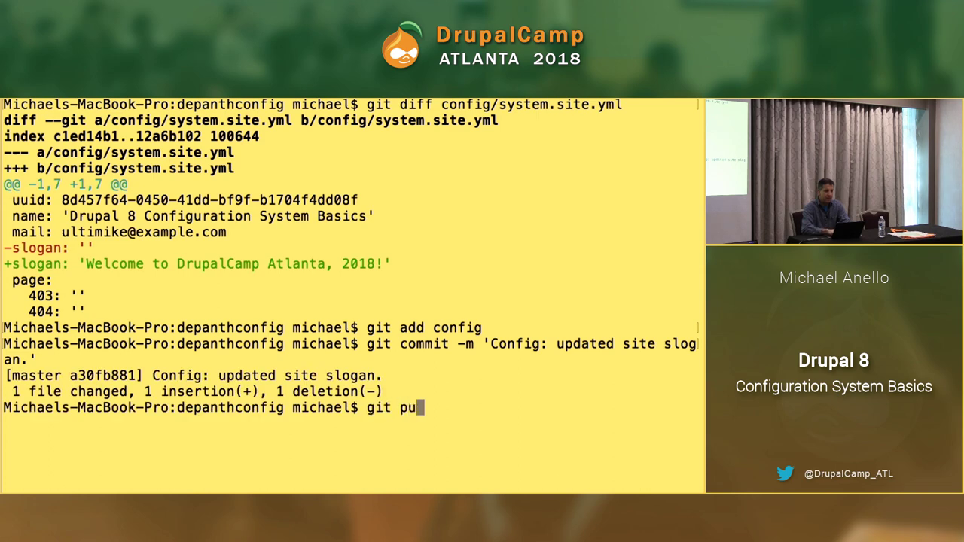
text(rigin master)
key(Return)
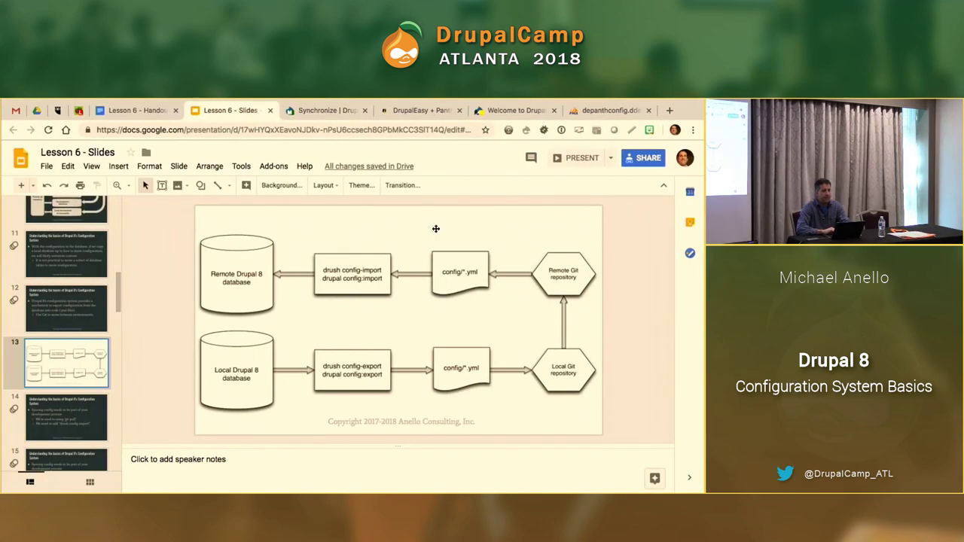
Step: Check the local site's Synchronize page for pending configuration changes and the Pantheon dashboard's commit log for the pushed slogan commit
click(411, 111)
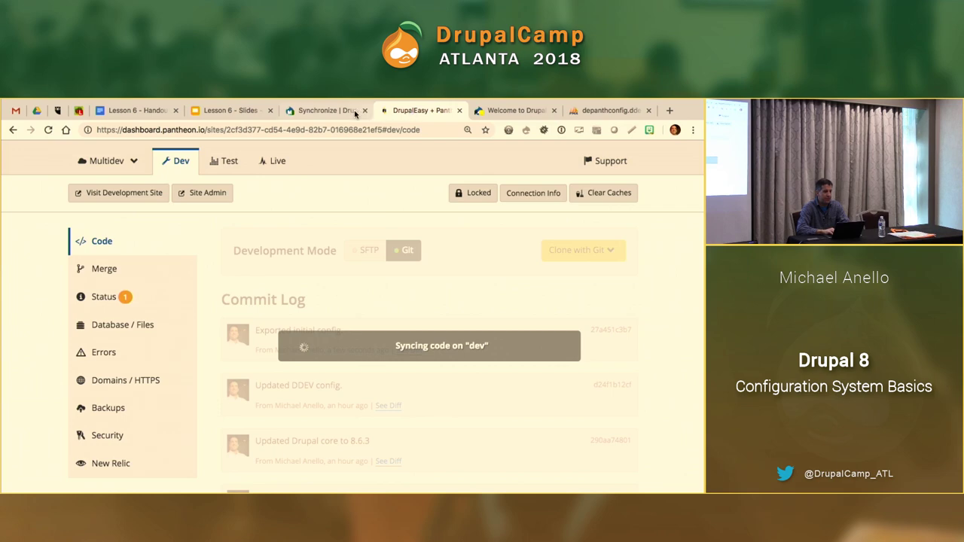
click(323, 110)
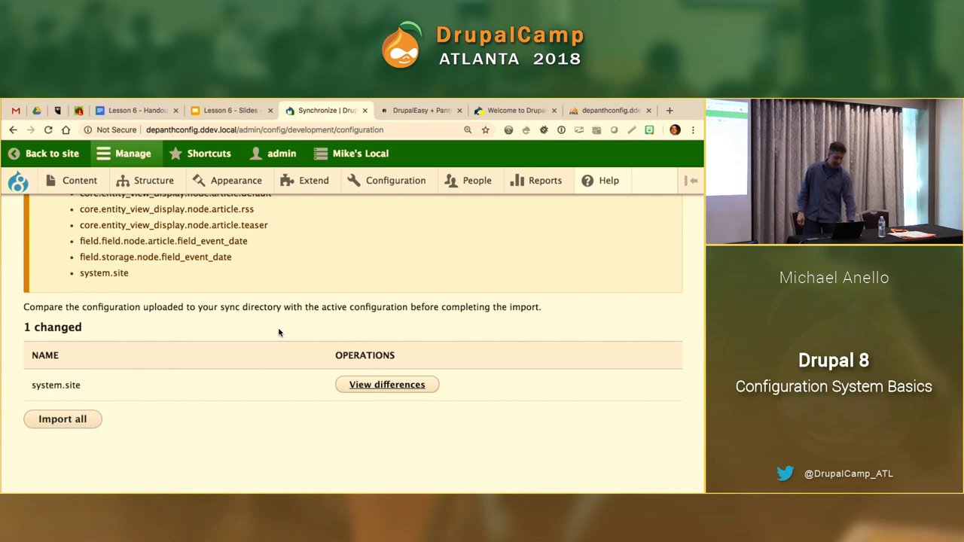
key(super+r)
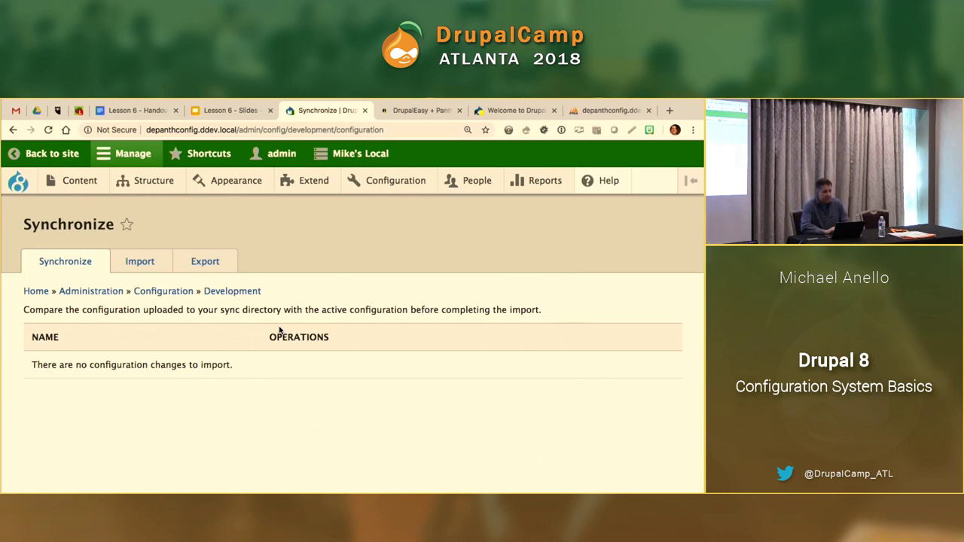
key(ctrl+Right)
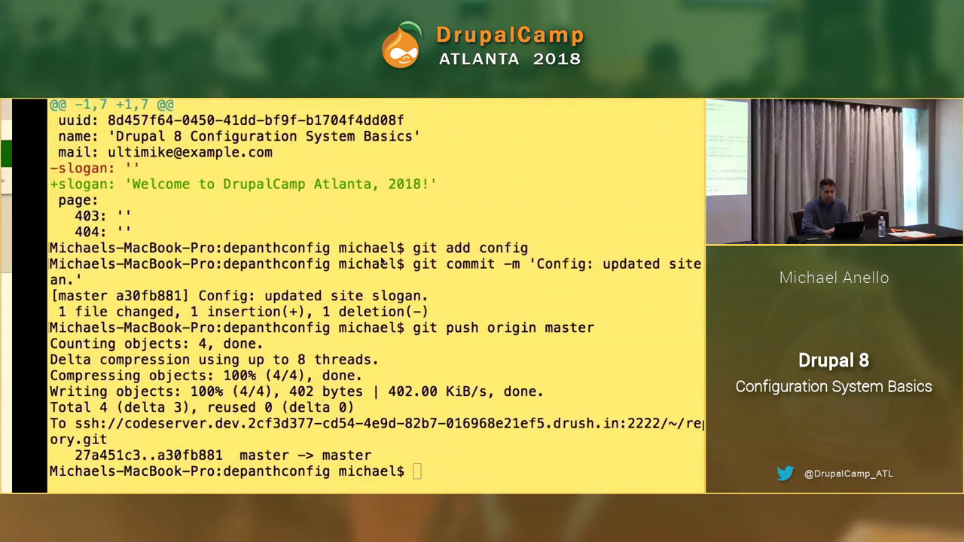
key(ctrl+Left)
click(422, 111)
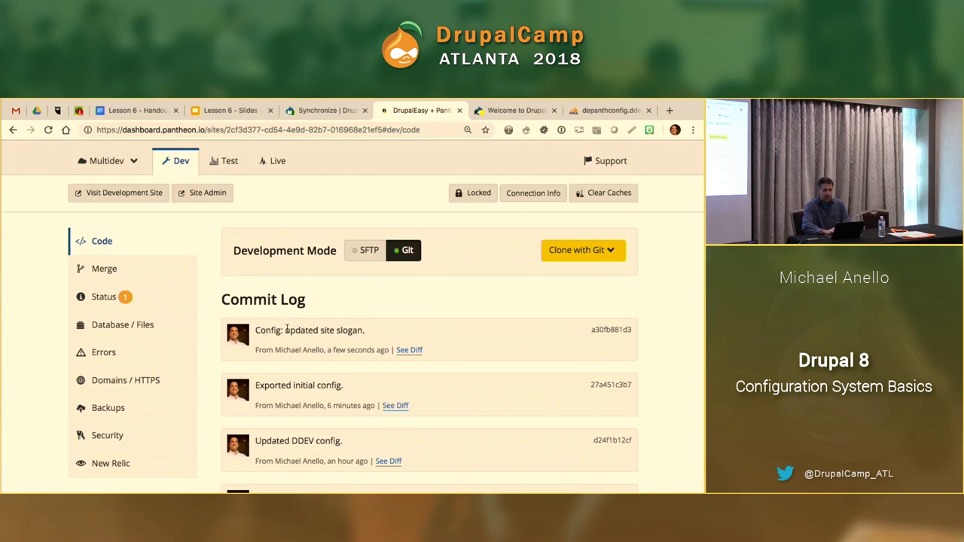
Step: Reload the Pantheon dev site's home page to check its slogan, and refer back to the workflow diagram slide
click(517, 111)
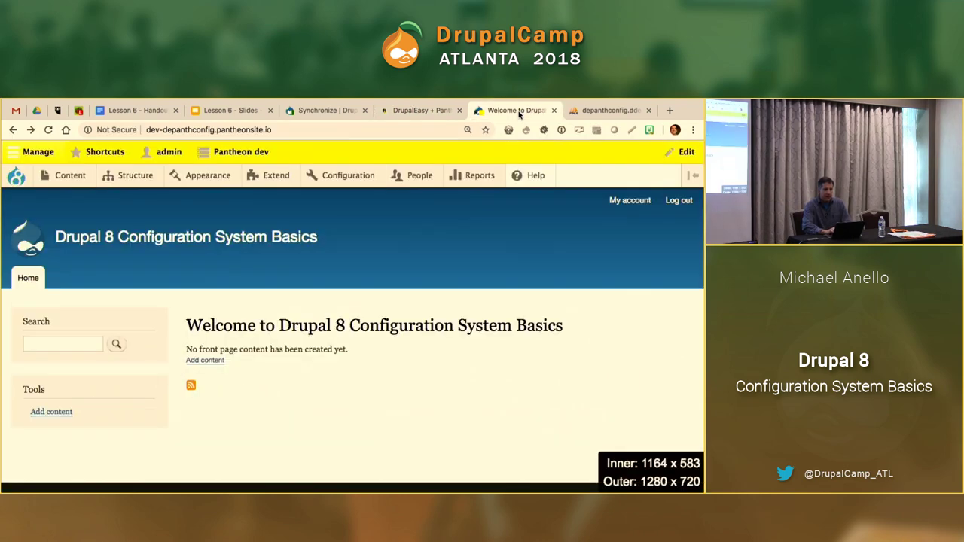
key(super+r)
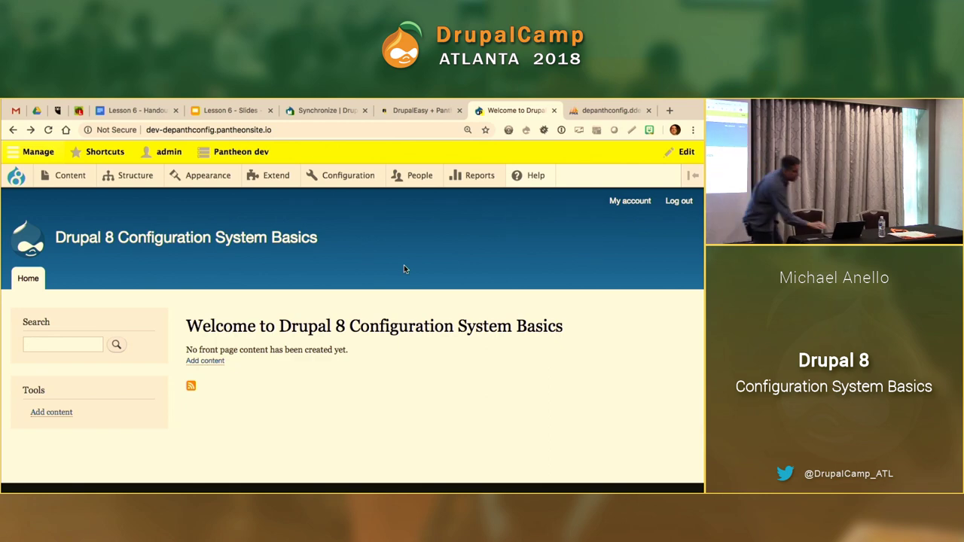
mouse_move(324, 101)
click(235, 134)
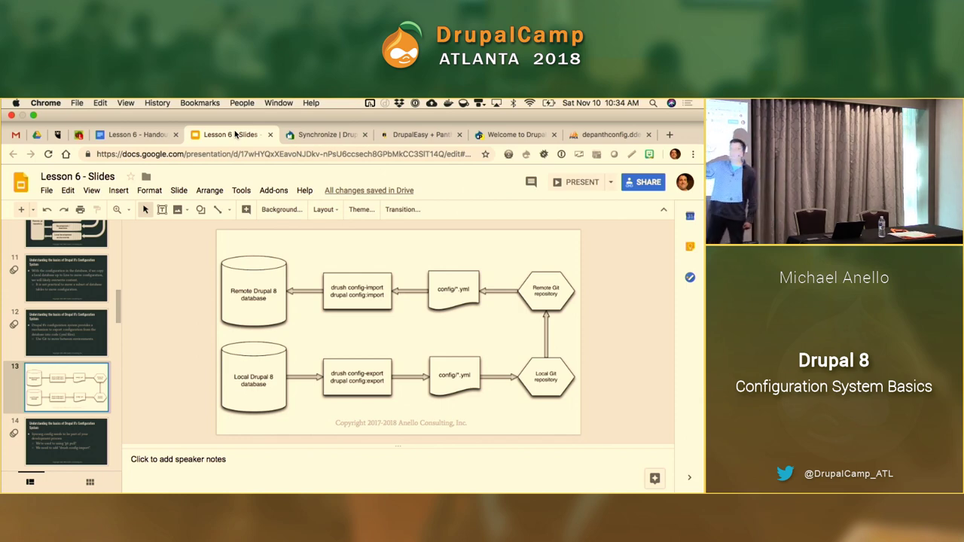
Step: Return to the Pantheon dev site, open Configuration synchronization and view the differences for system.site
click(505, 142)
key(ctrl+super+f)
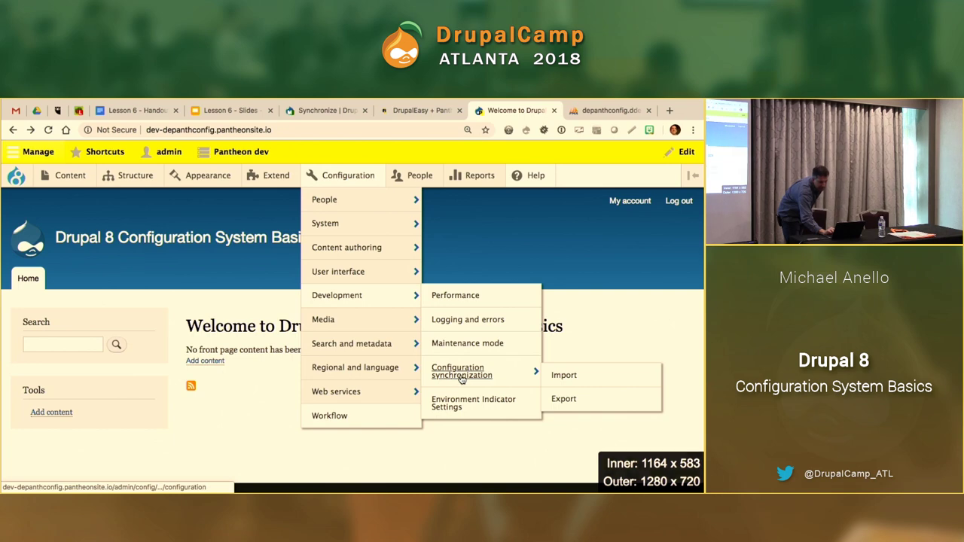
click(459, 380)
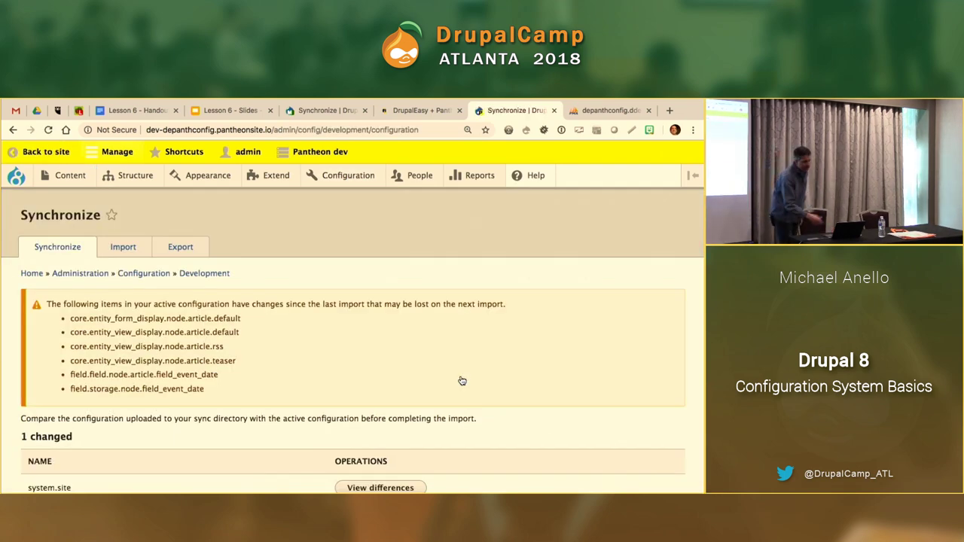
scroll(462, 380, down, 3)
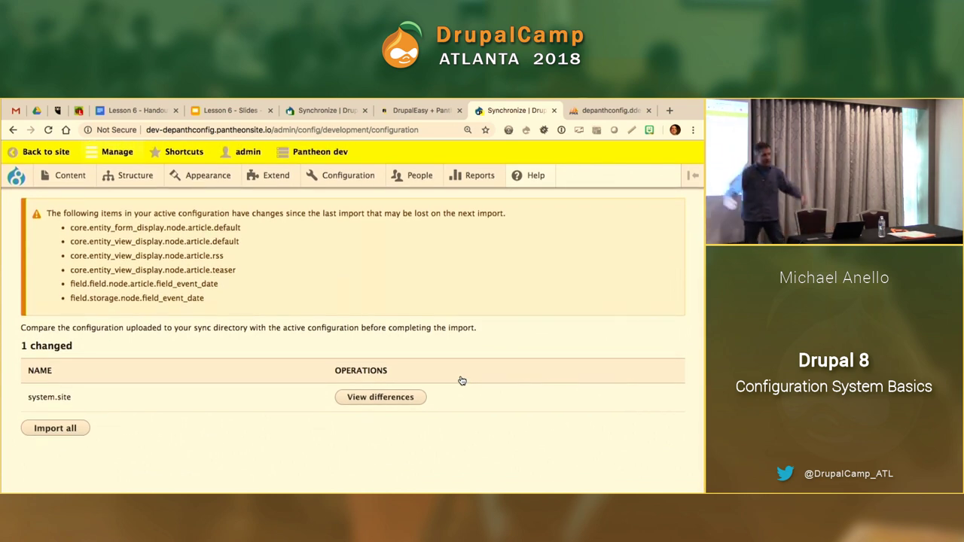
click(410, 397)
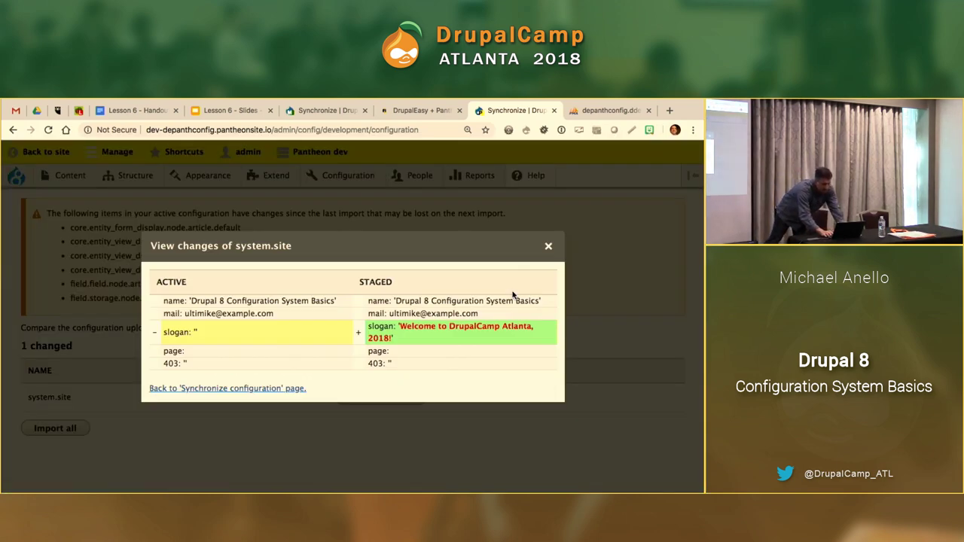
key(super+equal)
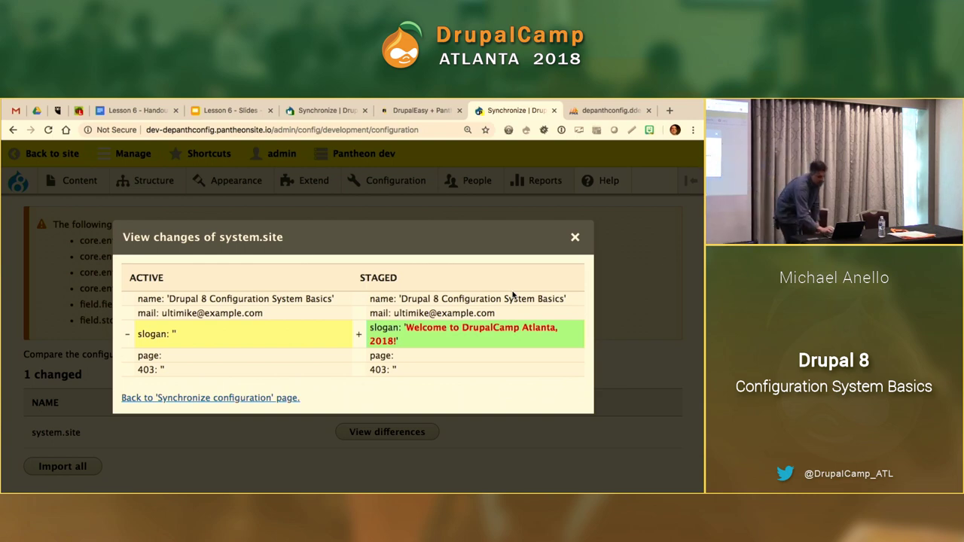
Step: Close the differences view, import all staged configuration on the Pantheon dev site and open its home page
click(575, 238)
click(67, 467)
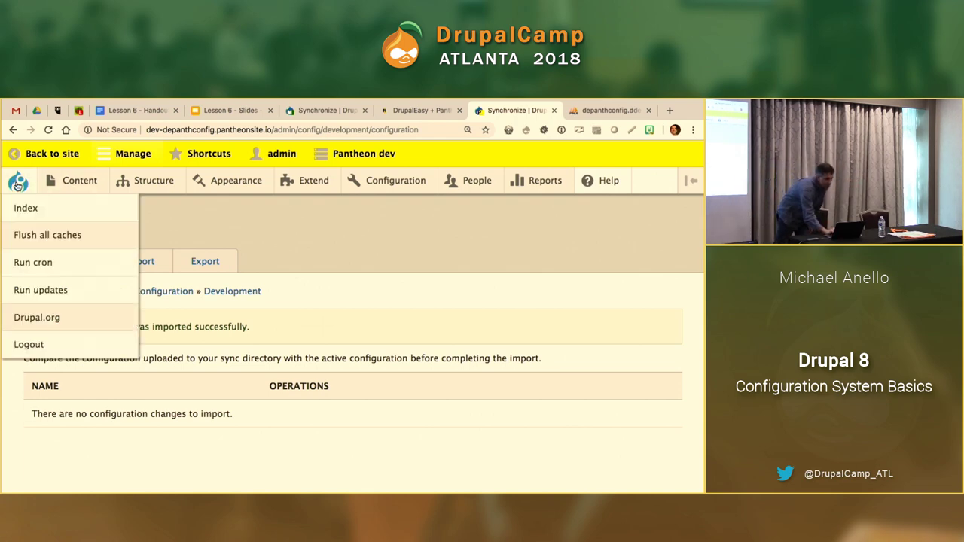
click(18, 181)
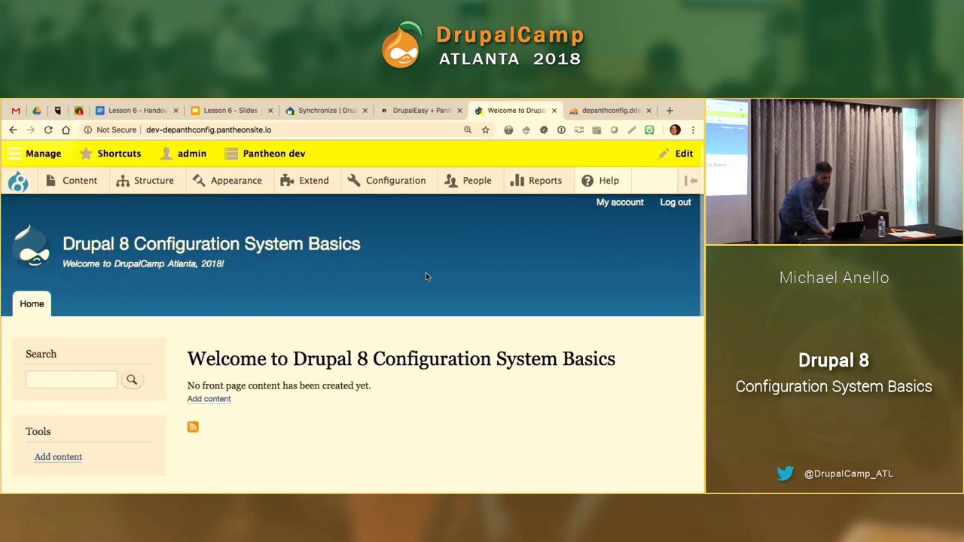
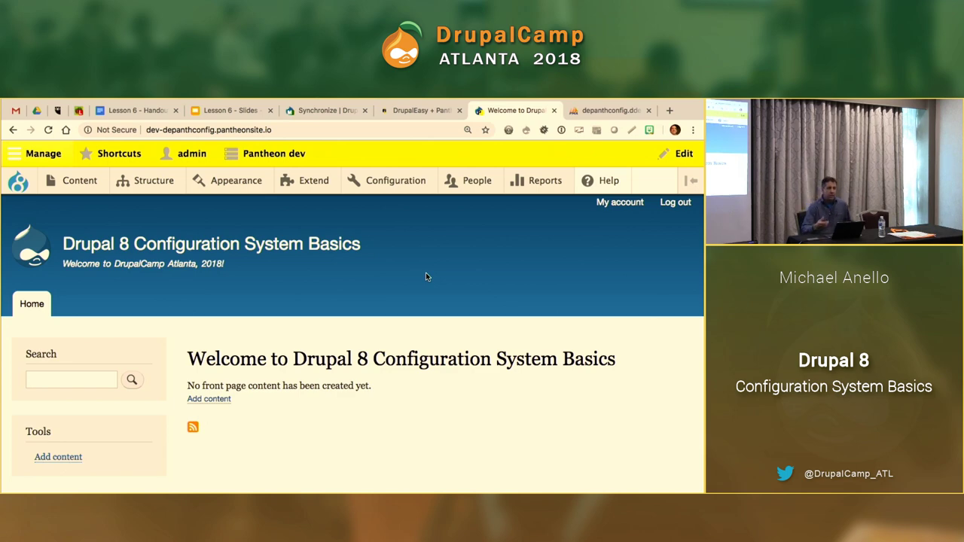
Step: In the Pantheon dev site's block layout, move the Tools block above Search in the Sidebar first region and save the blocks
mouse_move(134, 188)
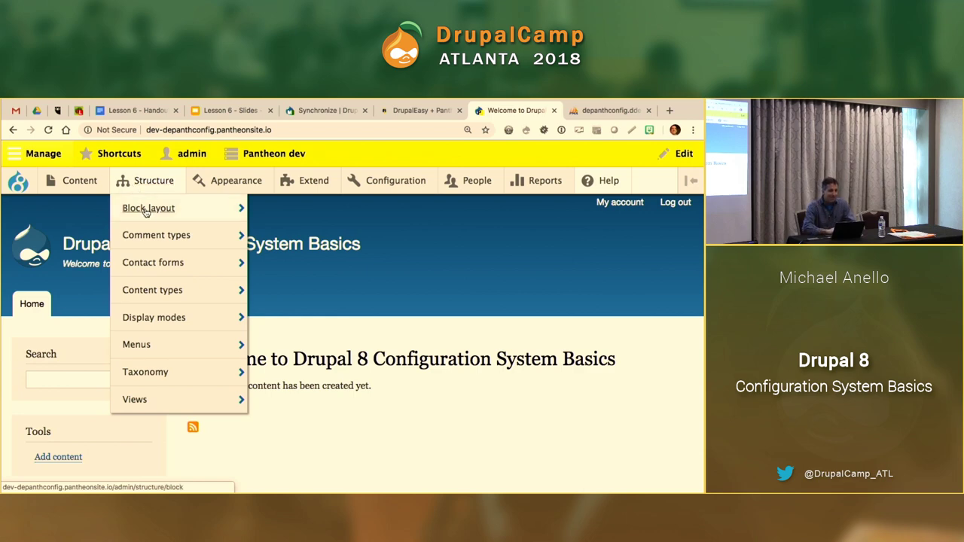
click(148, 213)
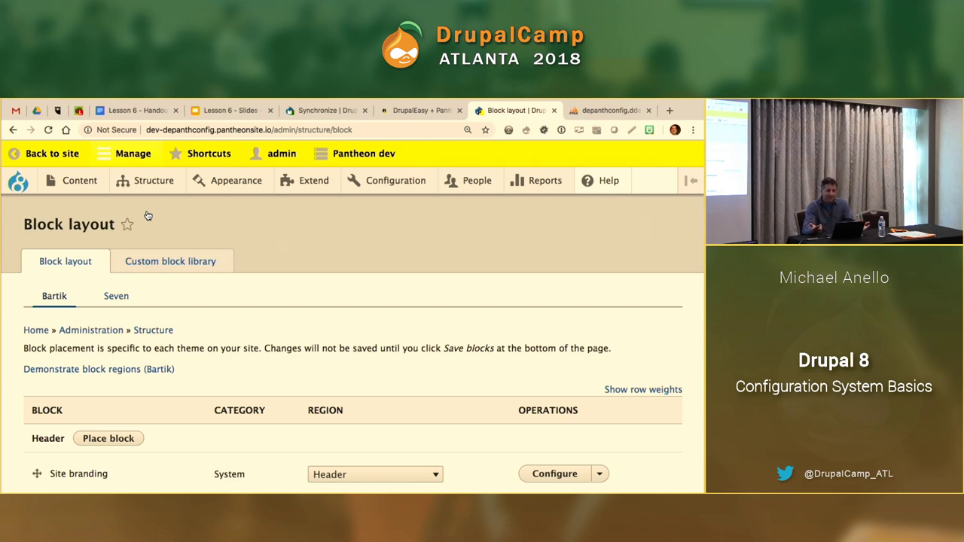
scroll(320, 290, down, 5)
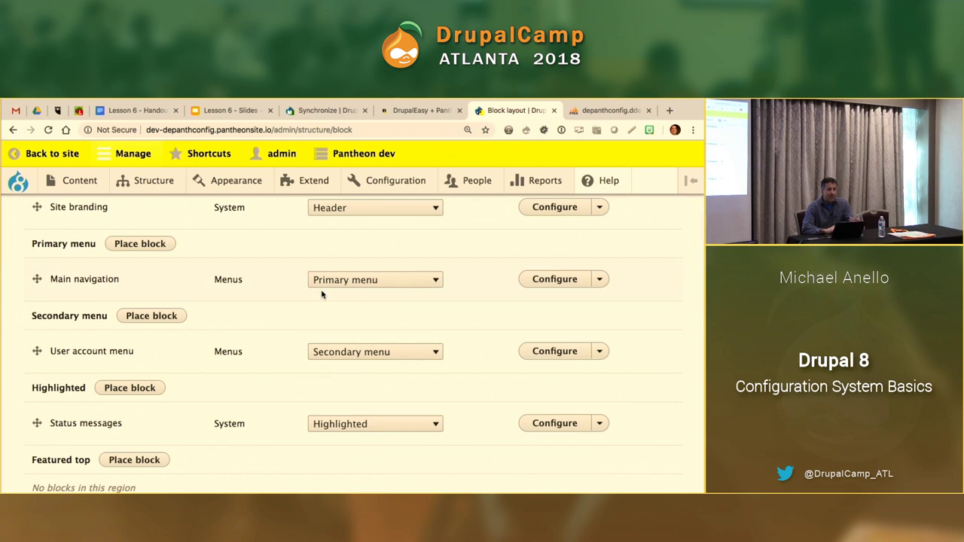
scroll(321, 293, down, 6)
scroll(321, 293, down, 5)
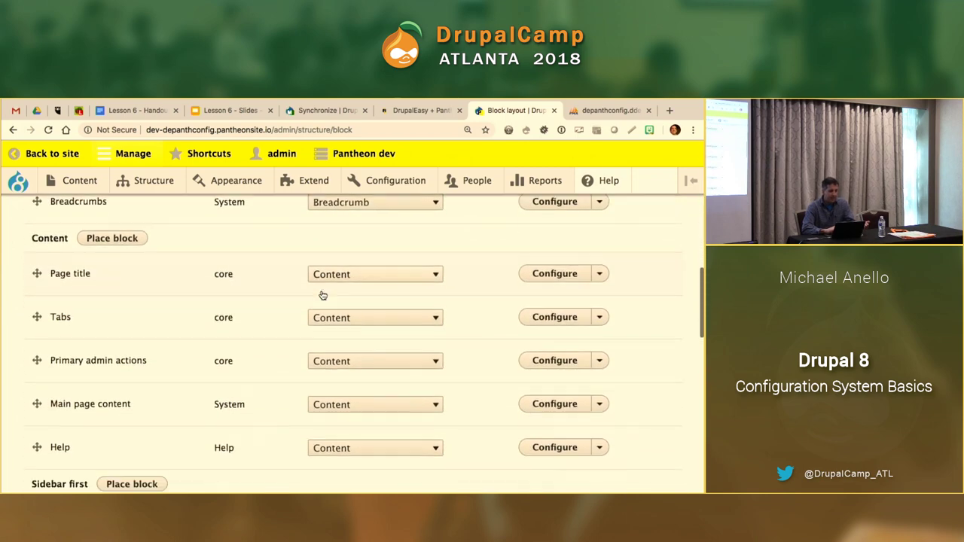
drag(39, 353, 39, 309)
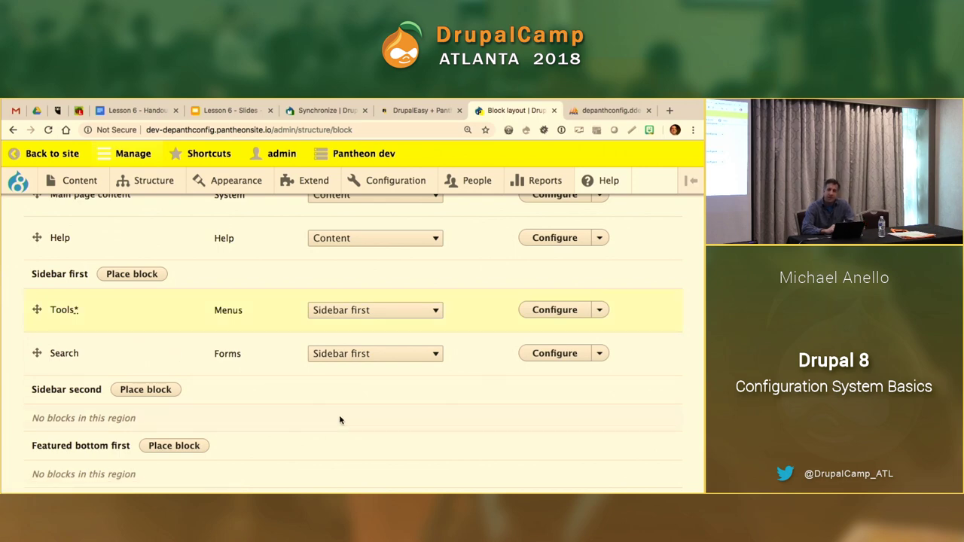
scroll(339, 420, down, 10)
click(70, 419)
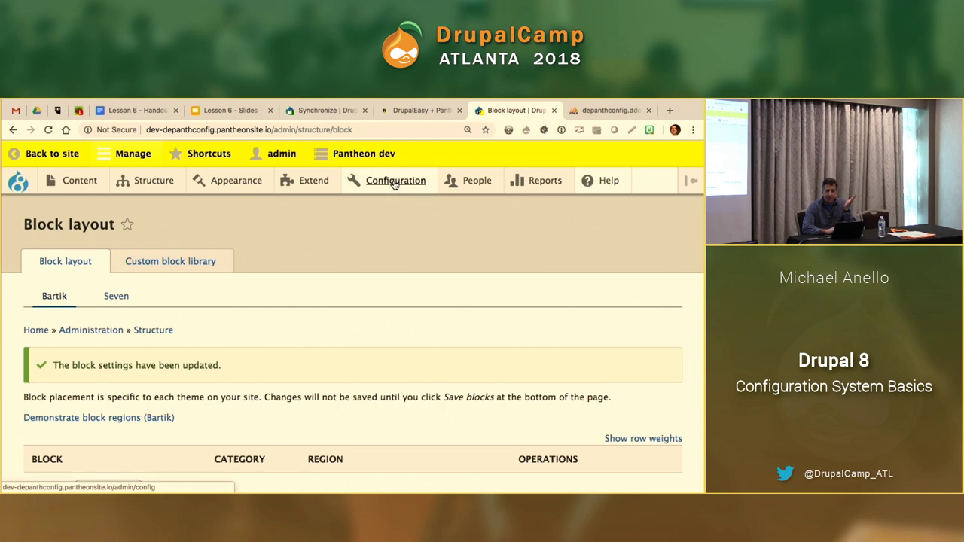
Step: Open Configuration synchronization on the Pantheon dev site and review the differences for block.block.bartik_search
mouse_move(396, 183)
mouse_move(407, 322)
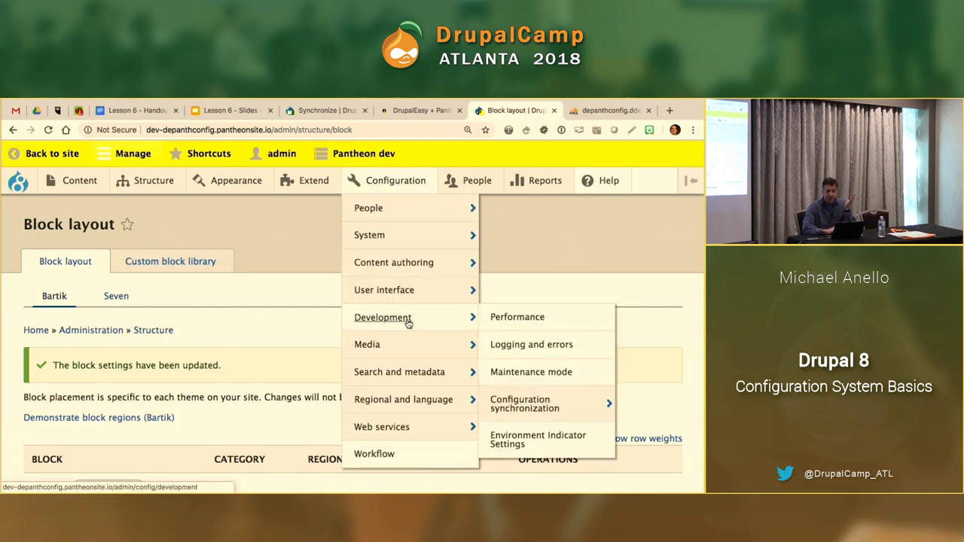
click(525, 403)
scroll(244, 344, down, 3)
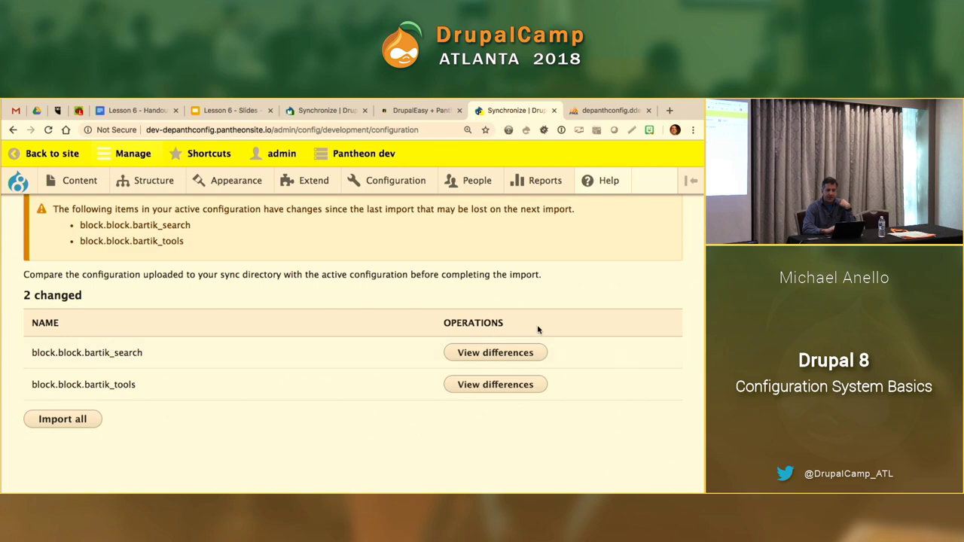
click(514, 357)
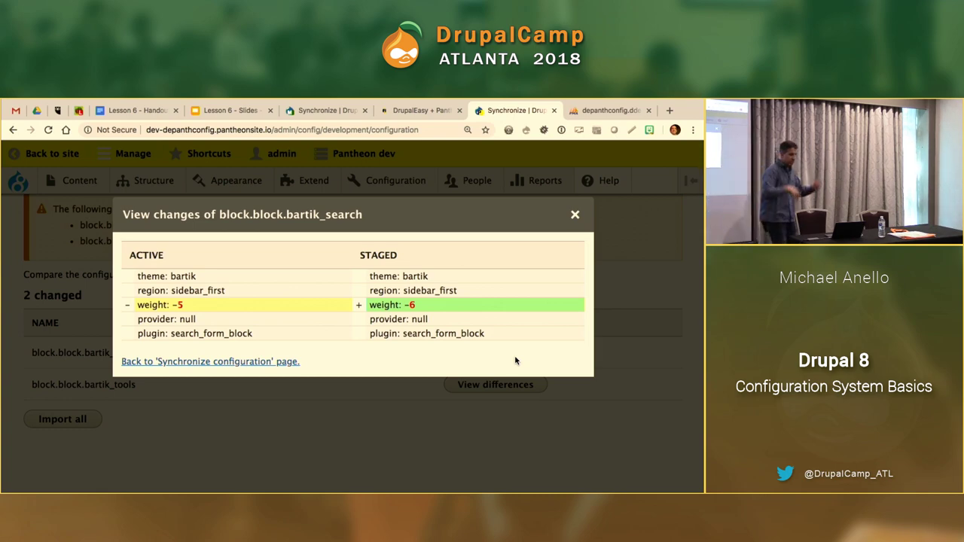
click(574, 215)
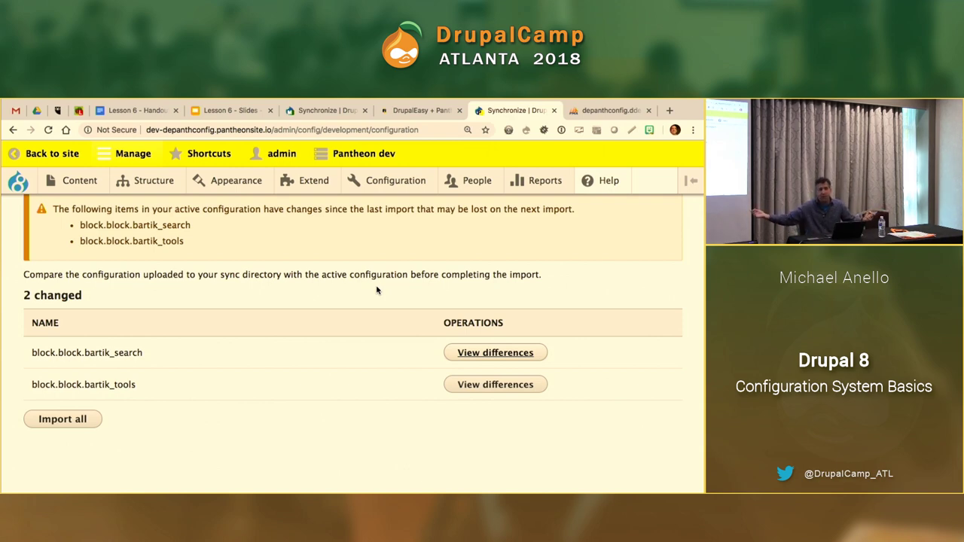
Step: On the local site, add a content type named Movie with the default settings, and save it to manage its fields
click(341, 113)
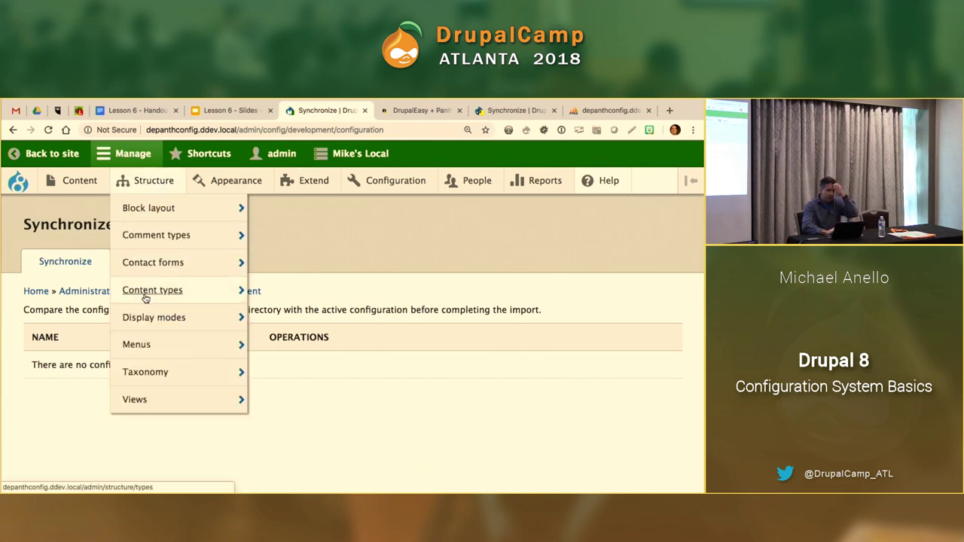
mouse_move(143, 290)
click(307, 299)
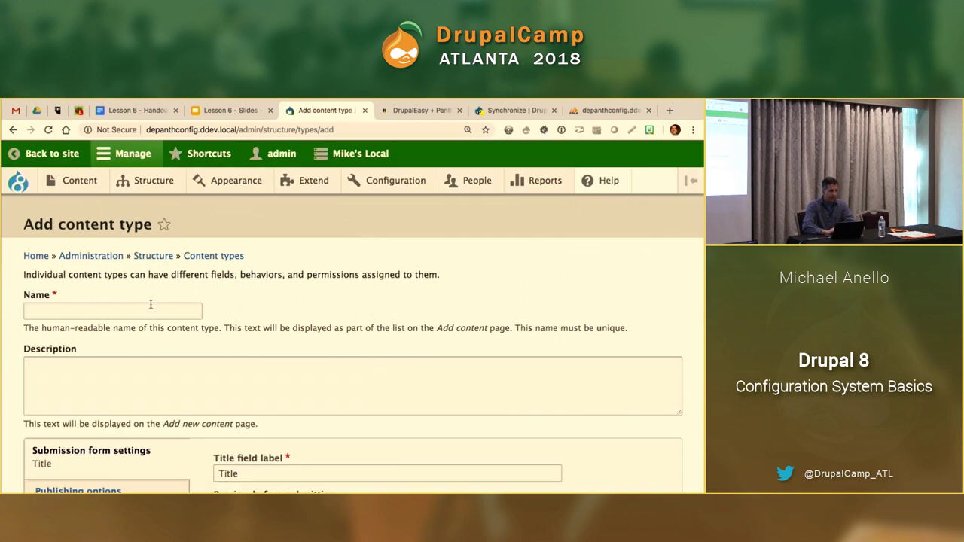
click(140, 309)
text(Movie)
click(355, 300)
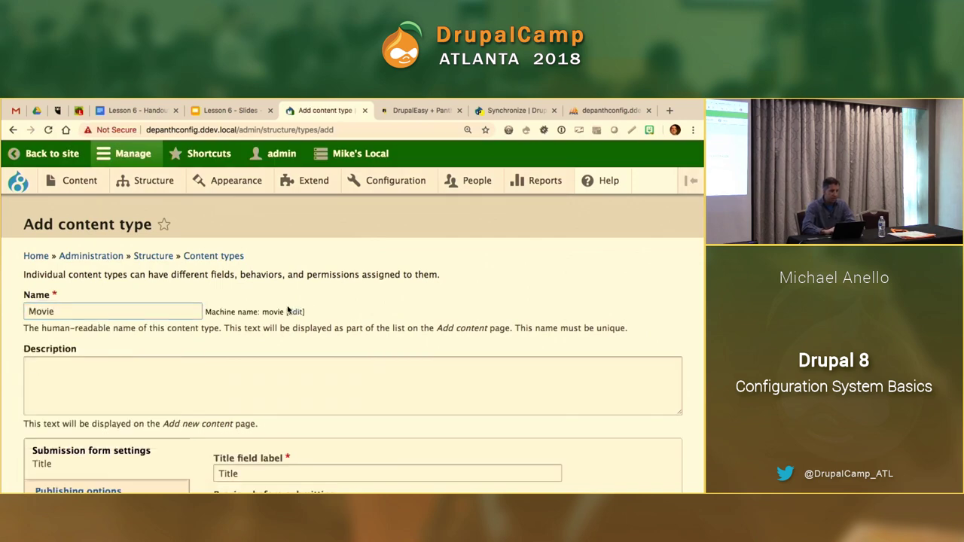
scroll(355, 299, down, 5)
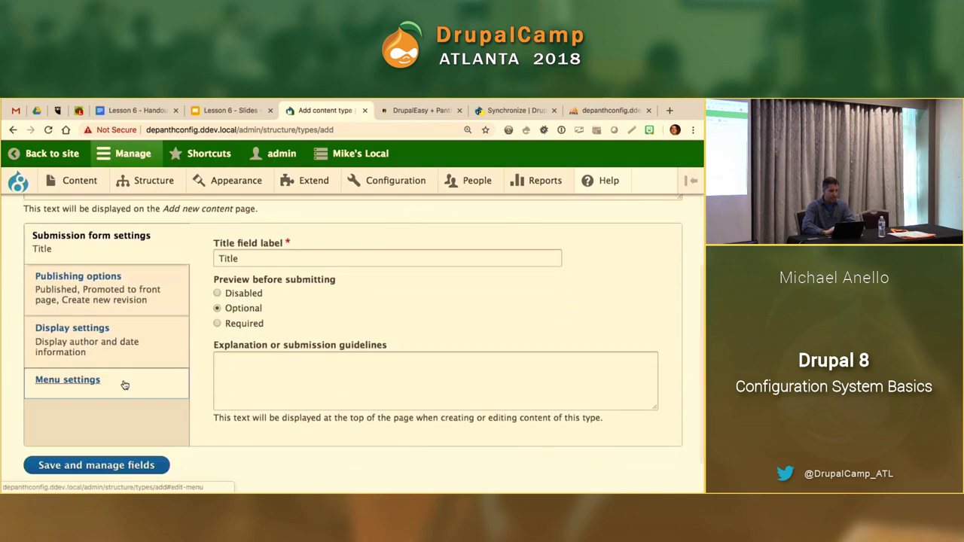
scroll(123, 378, down, 1)
click(119, 427)
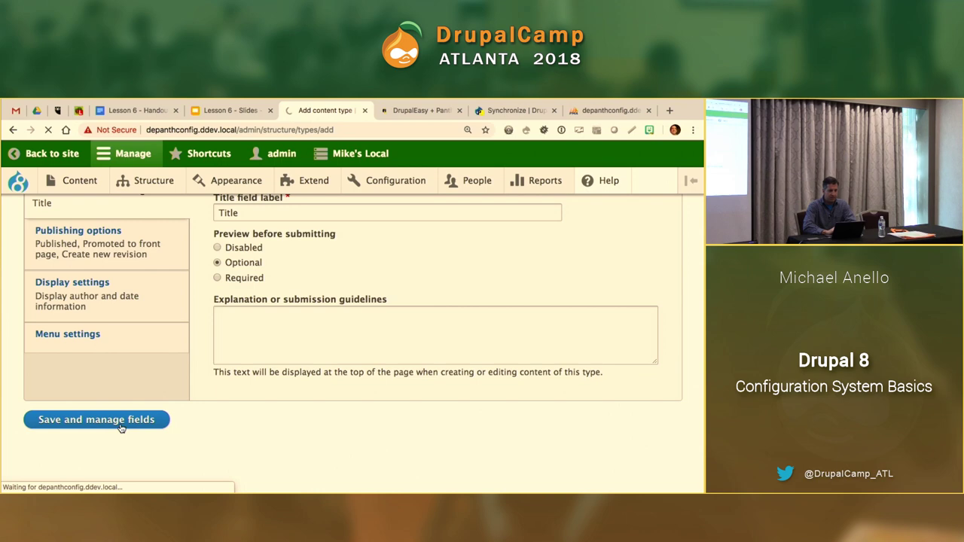
Step: Add a new Image field labelled 'Movie poster' to the Movie content type and continue to its settings
click(63, 353)
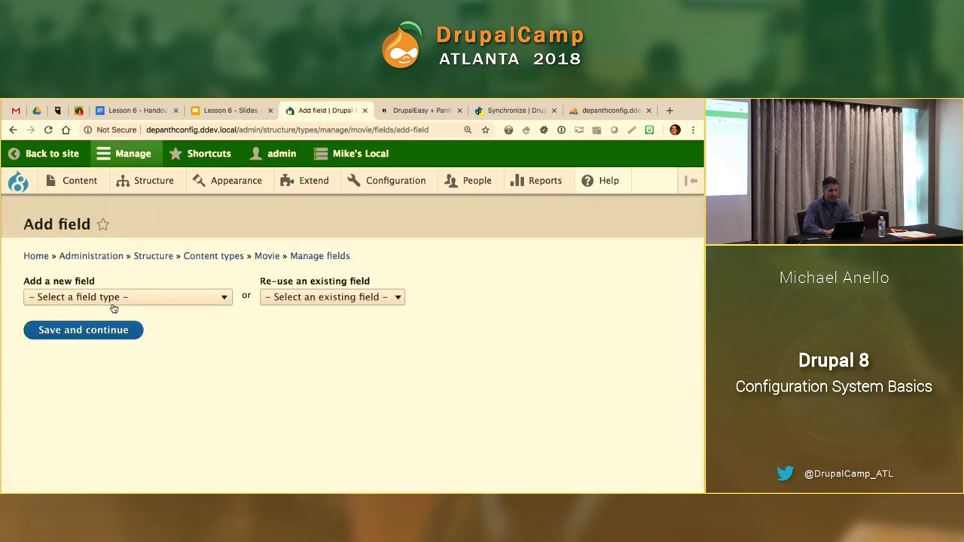
click(130, 298)
scroll(158, 377, down, 5)
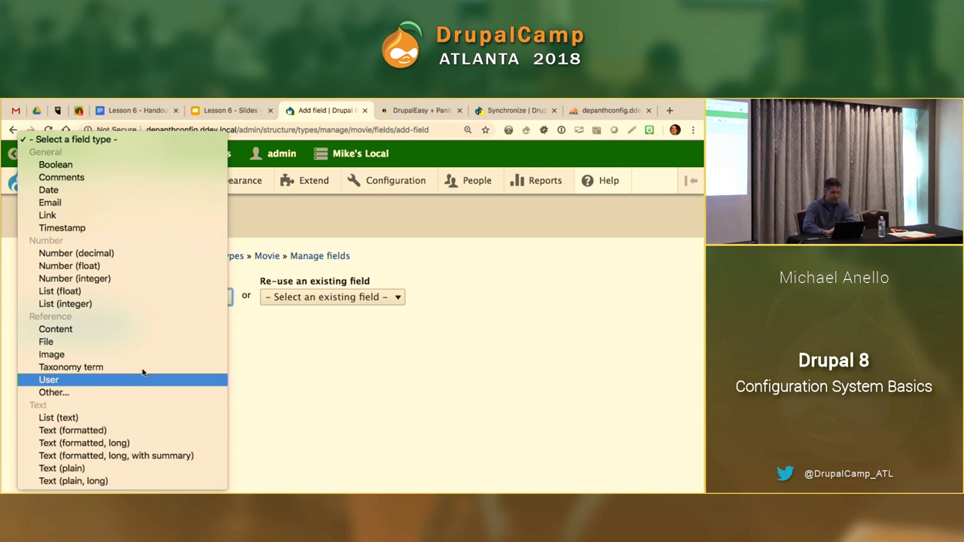
click(73, 354)
click(73, 342)
text(Movie poster)
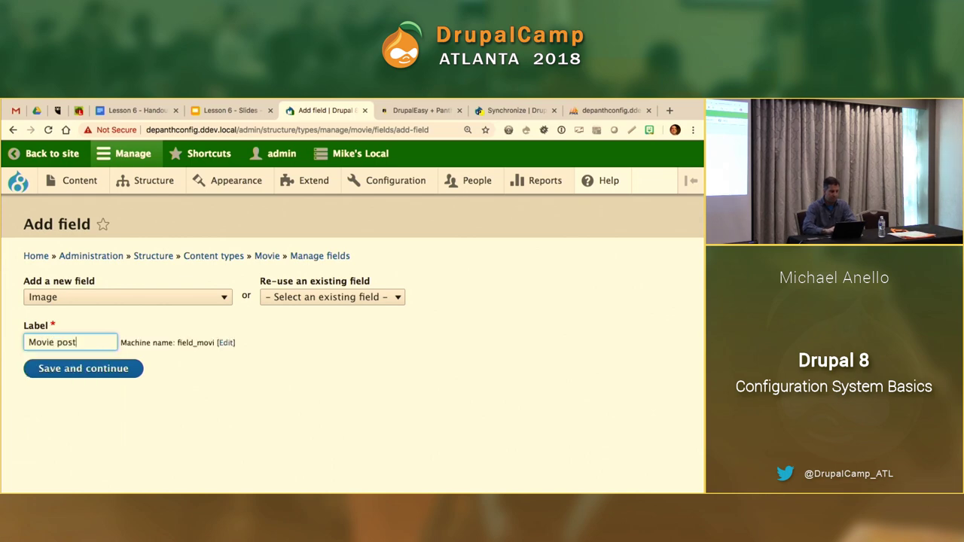
click(77, 369)
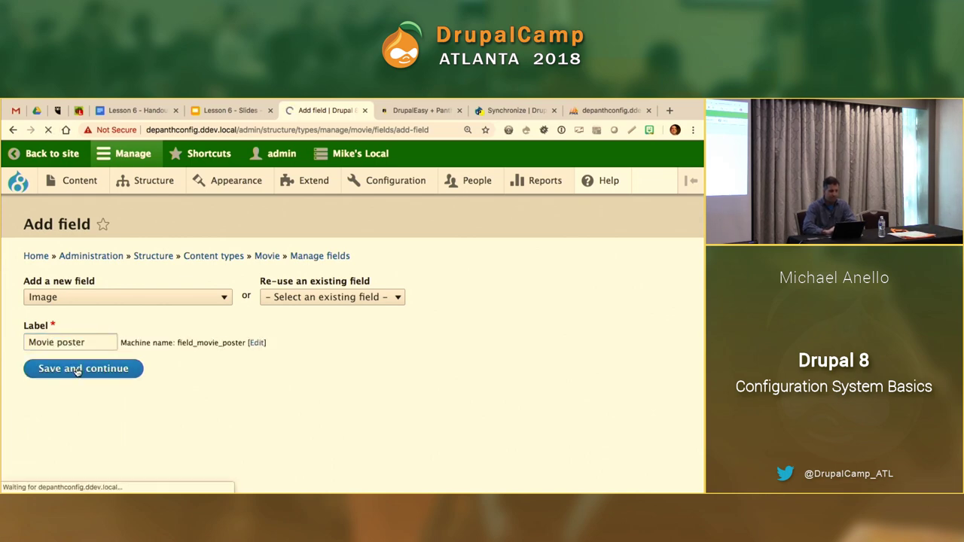
Step: Accept the default storage settings for the Movie poster field and save its configuration
scroll(137, 325, down, 5)
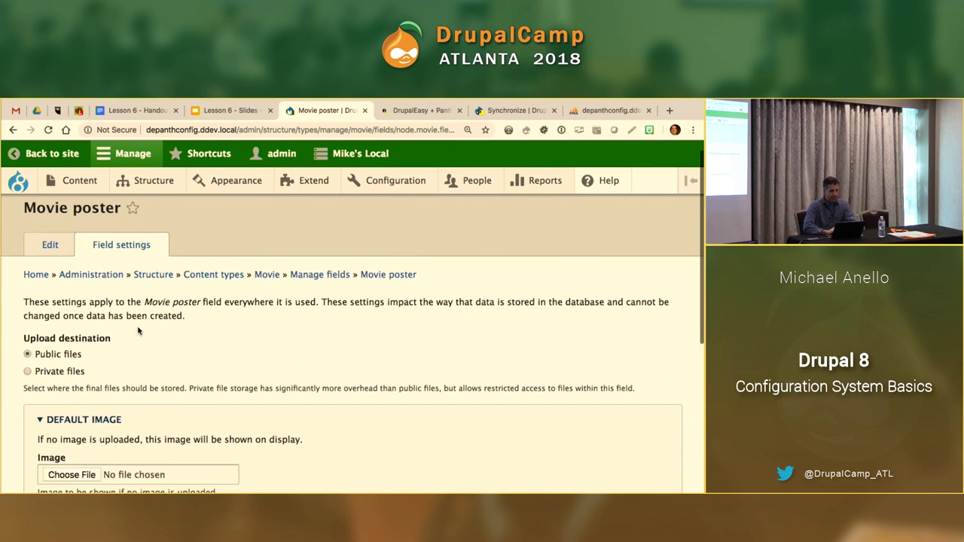
click(89, 419)
scroll(86, 426, down, 15)
click(79, 423)
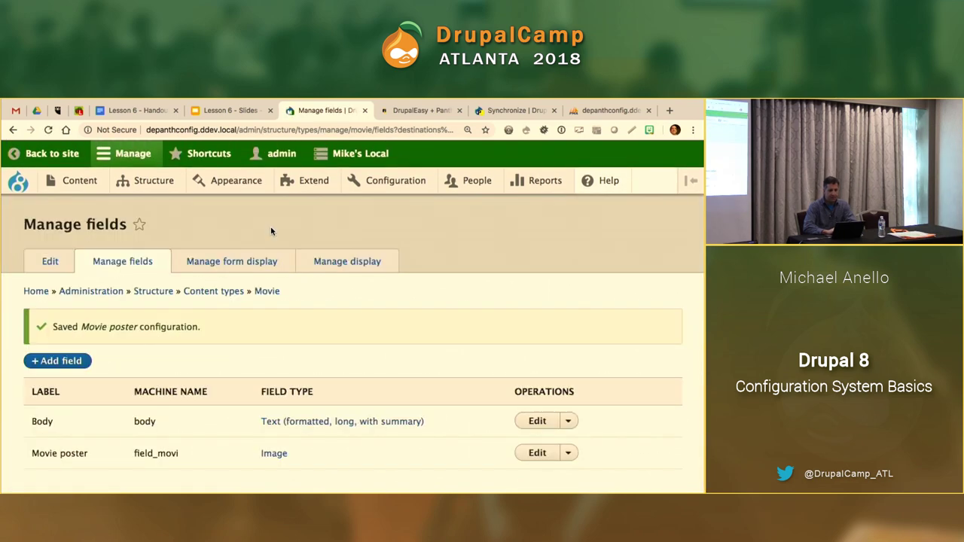
Step: Open Configuration synchronization on the local site and review the list of configuration items that differ from the sync directory
mouse_move(388, 181)
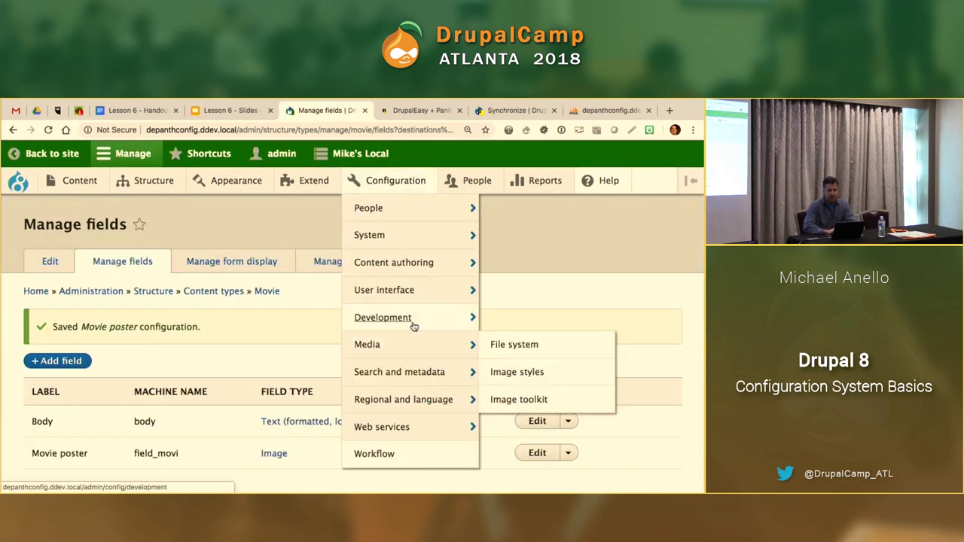
click(525, 403)
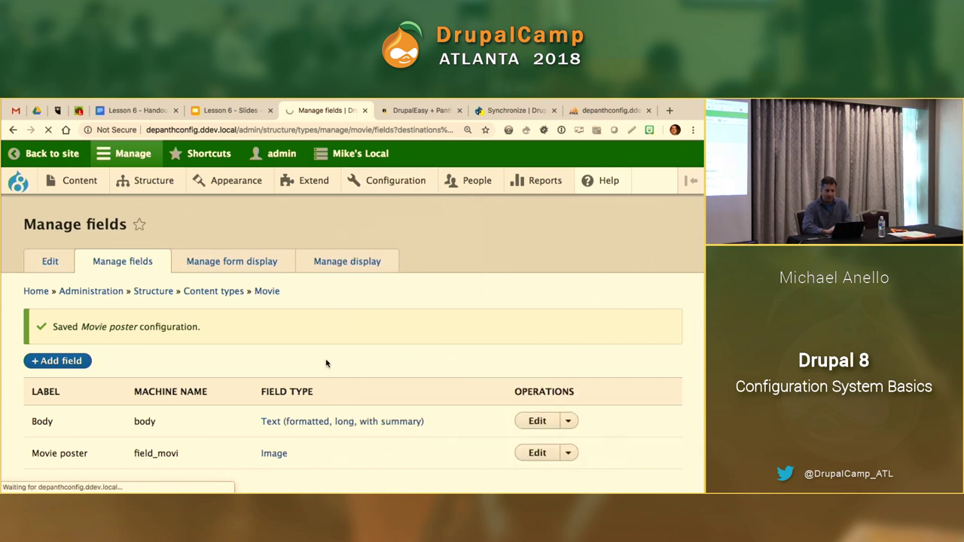
scroll(324, 363, down, 5)
scroll(326, 363, down, 7)
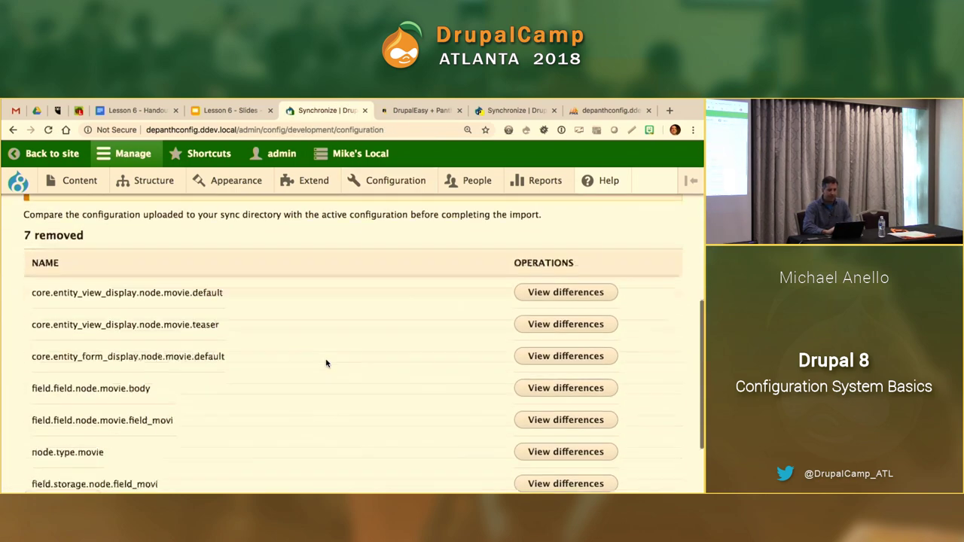
scroll(326, 364, up, 2)
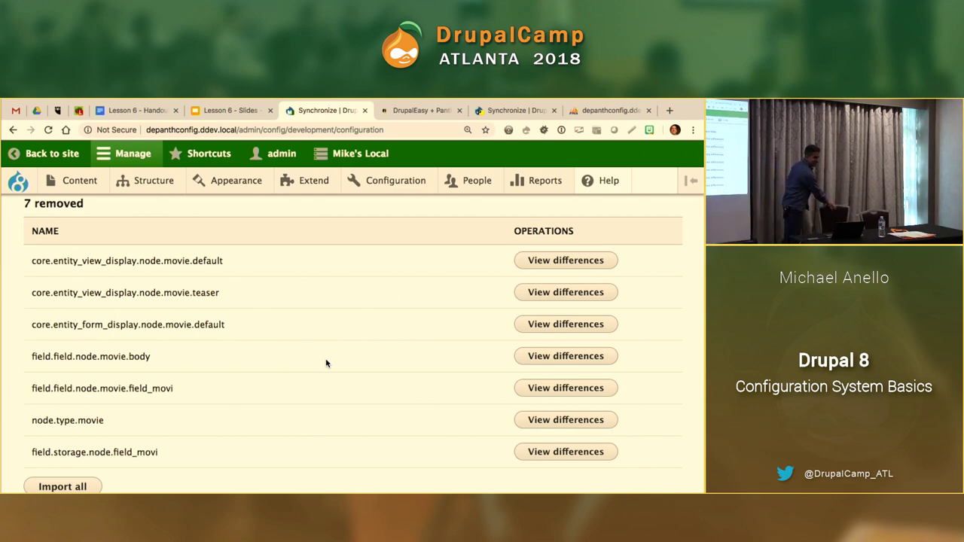
scroll(326, 364, down, 1)
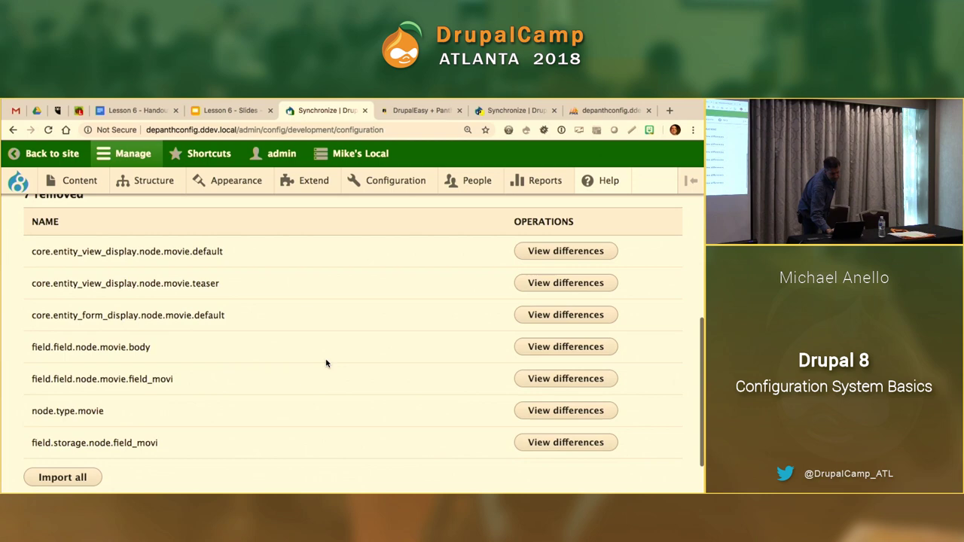